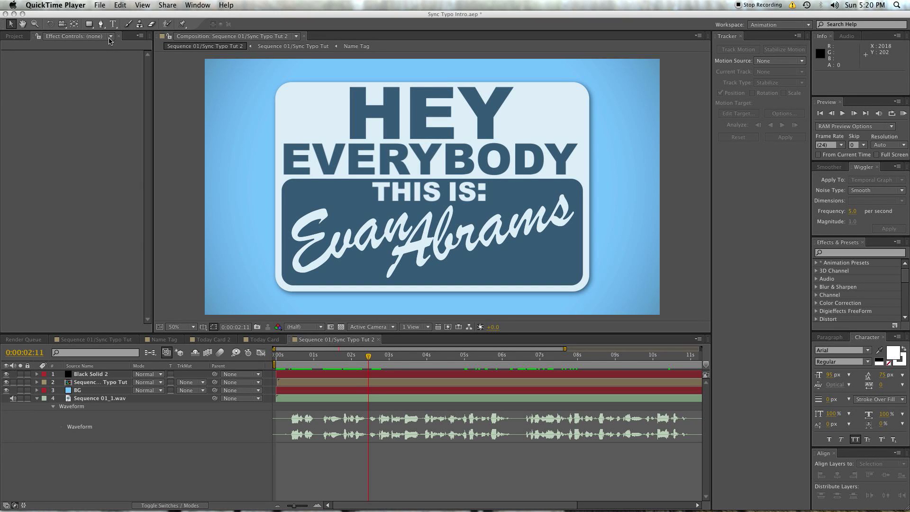
- Reveal the audio waveform of the Sequence 01_1.wav layer in the timeline
left_click(91, 397)
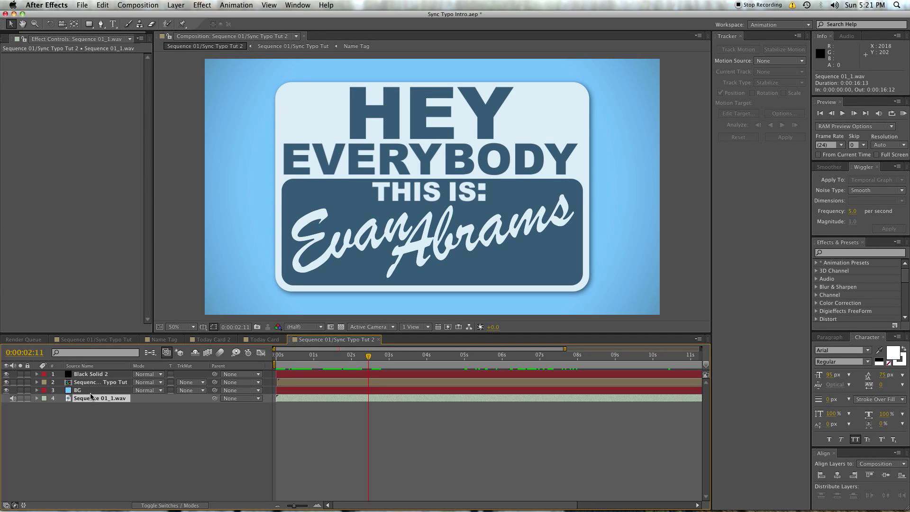
key("l")
key("l")
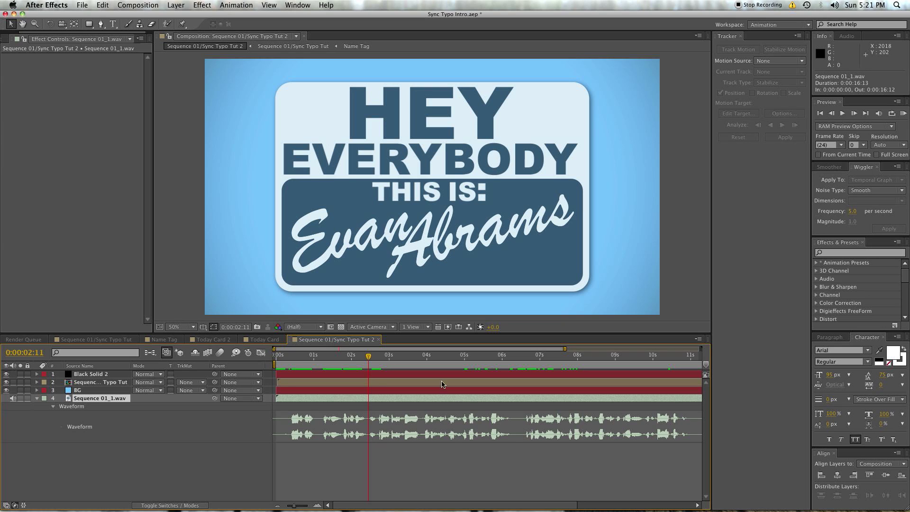
- Play the composition from about the two-second mark and move the current time to 0:00:04:03
left_click(347, 356)
key("space")
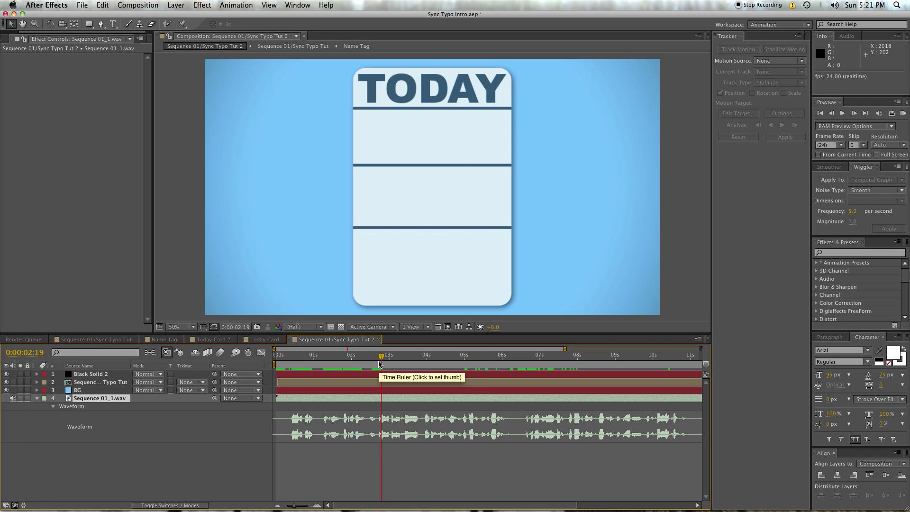
left_click(431, 356)
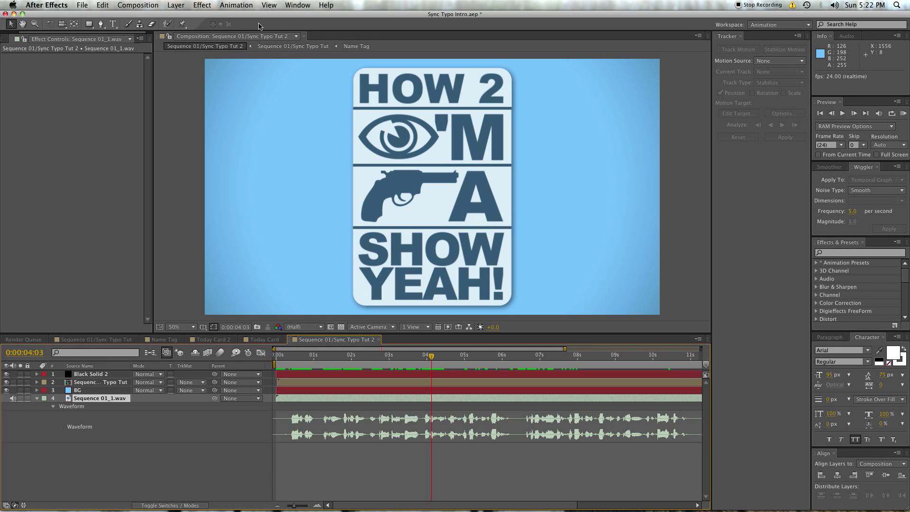
- Locate the preview controls and toggle audio for RAM previews
left_click(297, 6)
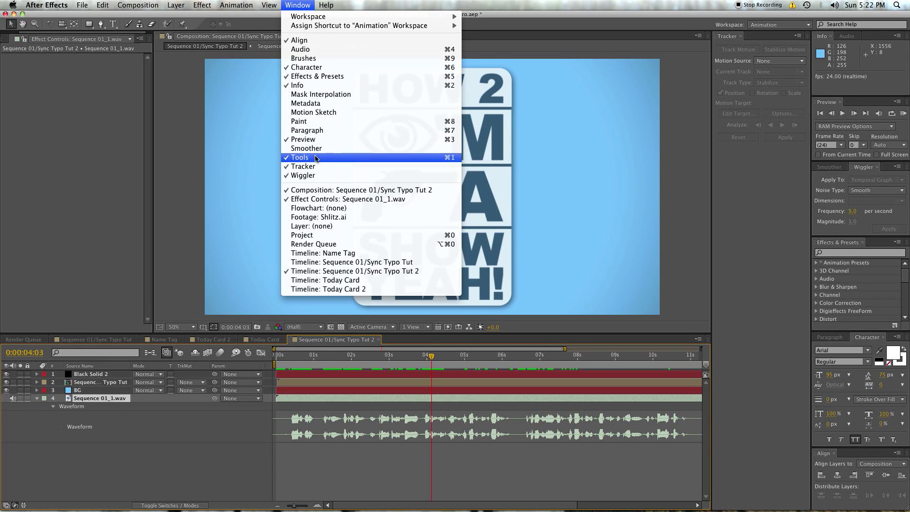
left_click(311, 140)
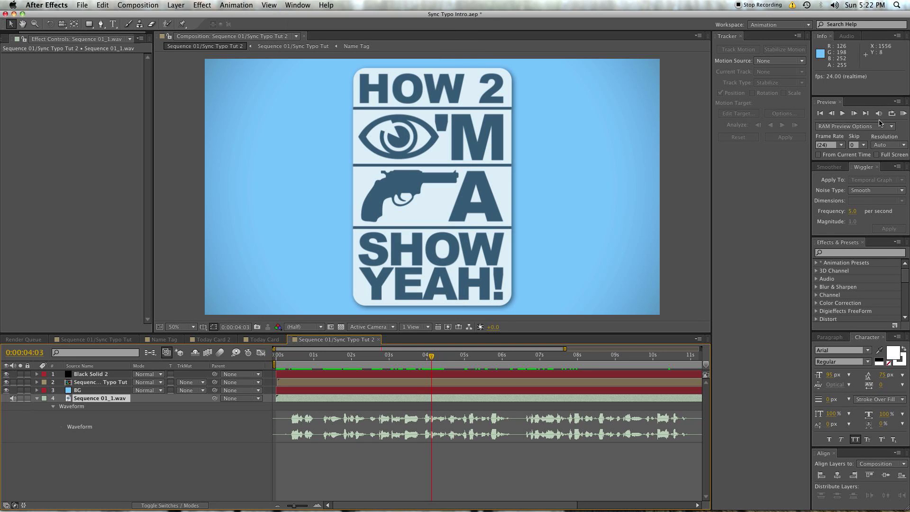
left_click(879, 114)
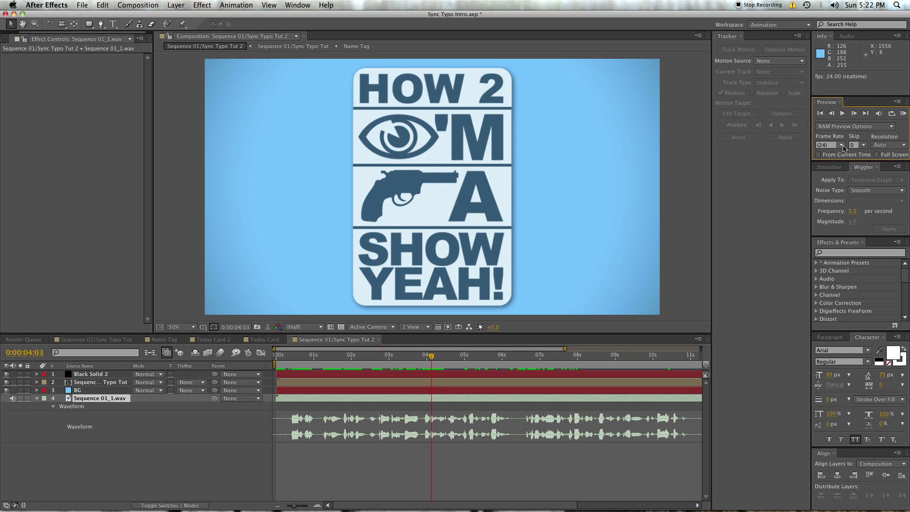
- Set the current time to 0:00:02:17 and play an audio-only preview from there
left_click(383, 362)
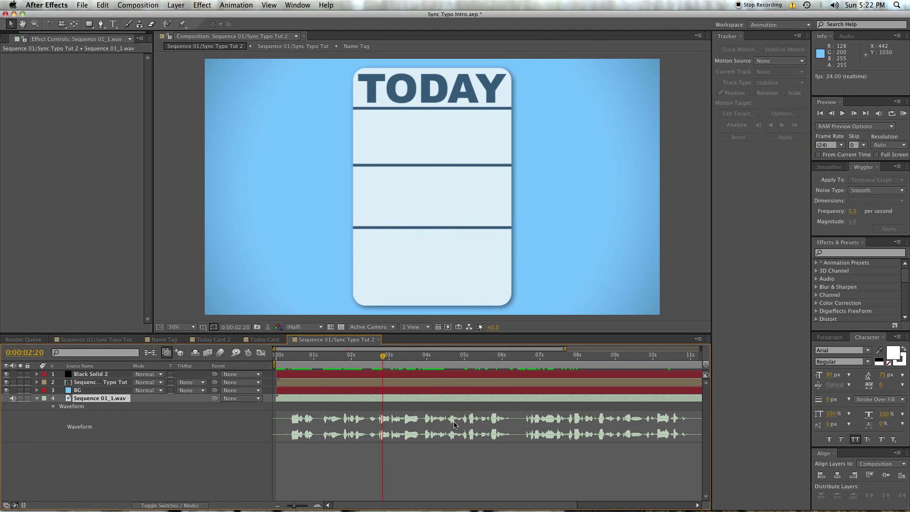
left_click_drag(385, 362, 380, 361)
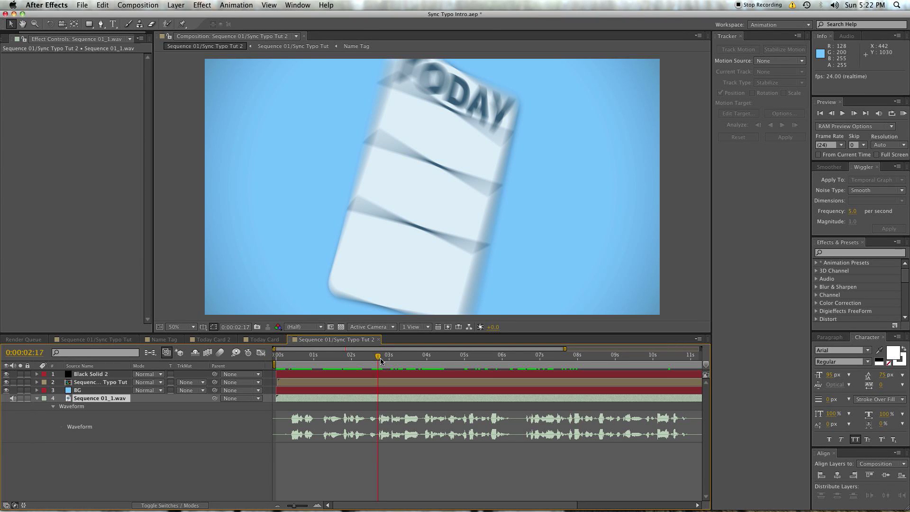
key("KP_Decimal")
key("space")
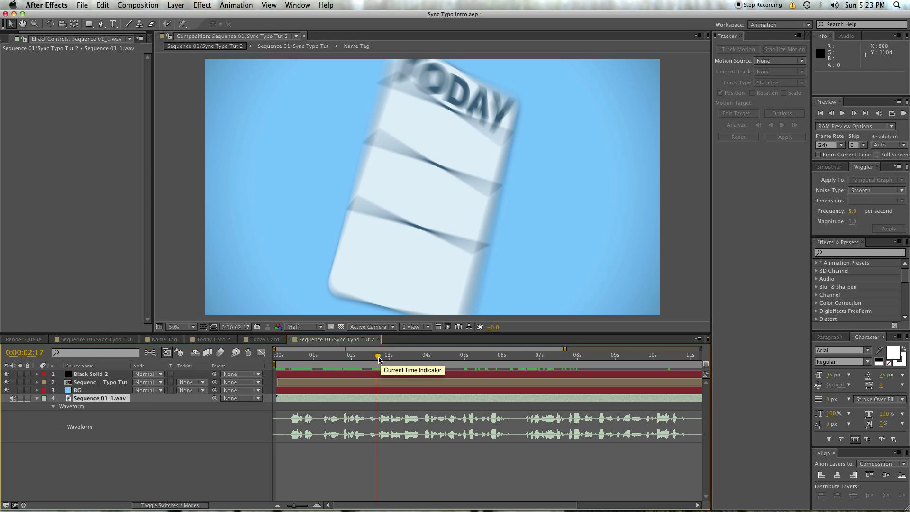
- Scrub through the voice track in the timeline to match the waveform peaks with the spoken words and animated text
left_click_drag(379, 359, 384, 381)
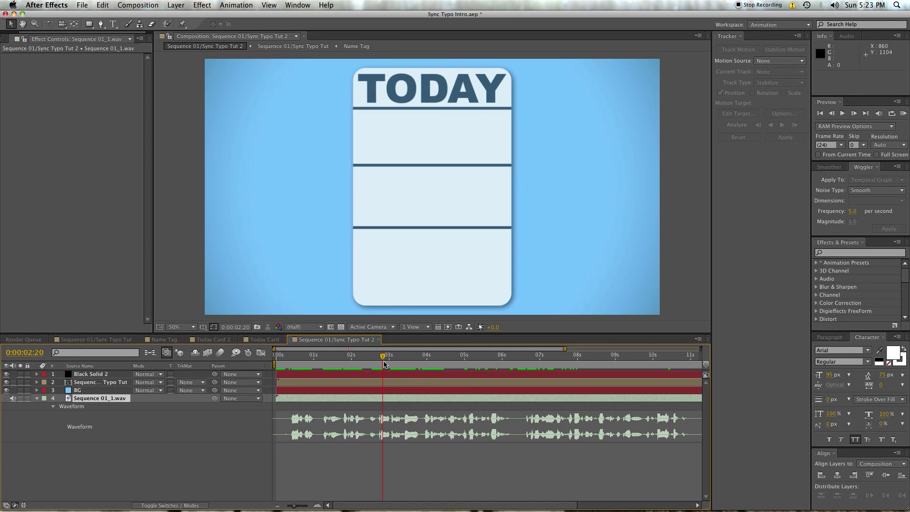
left_click(387, 363)
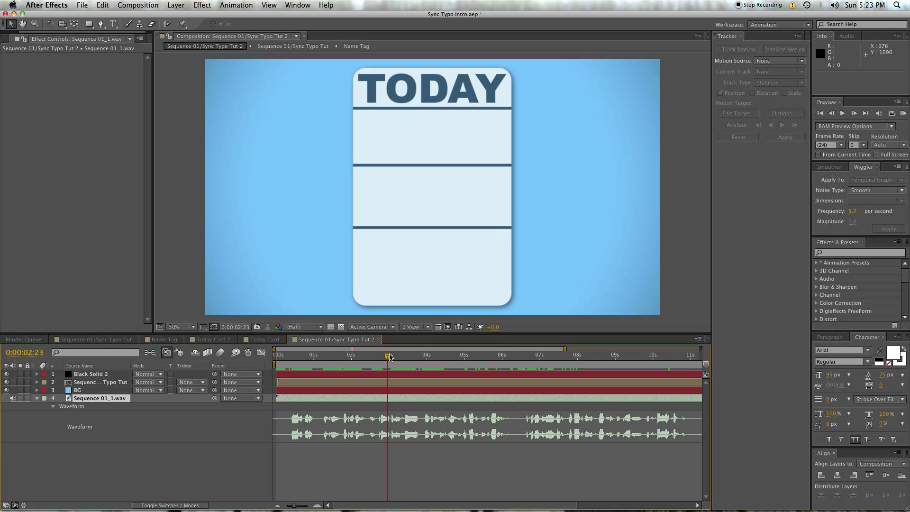
left_click_drag(387, 356, 390, 356)
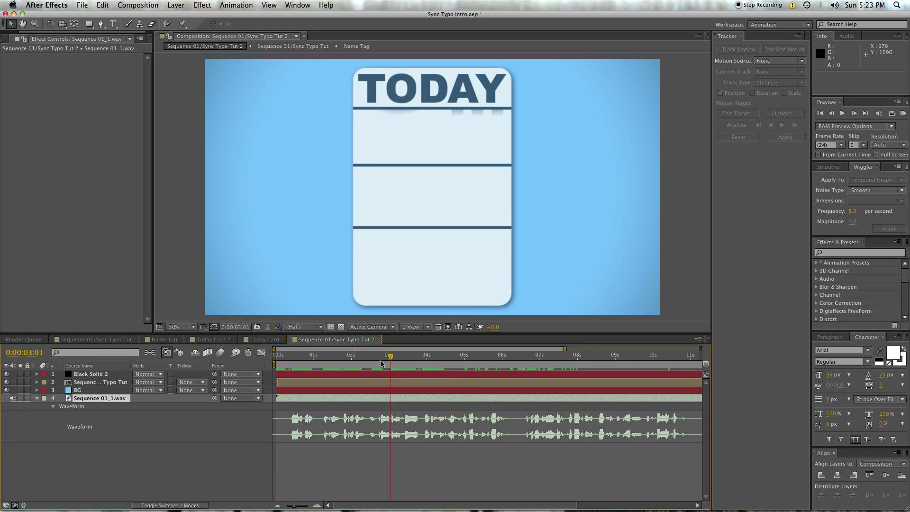
double_click(315, 505)
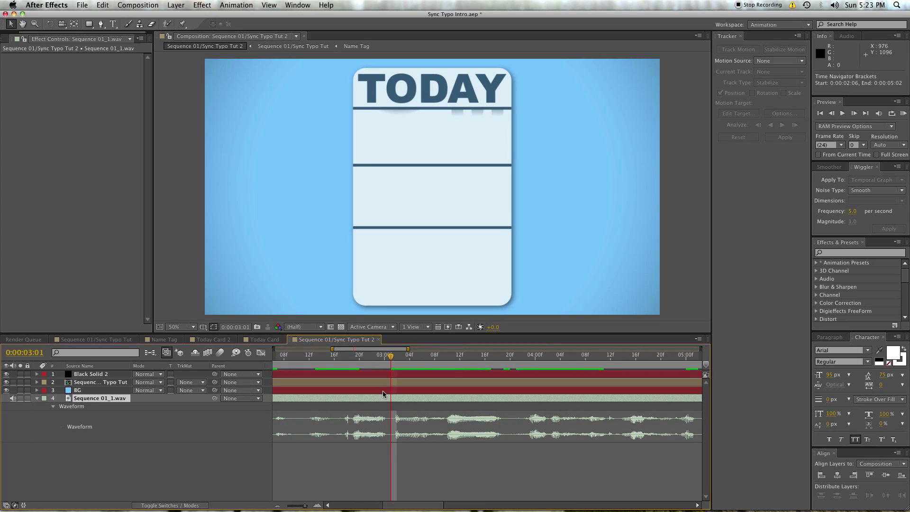
left_click_drag(391, 359, 550, 387)
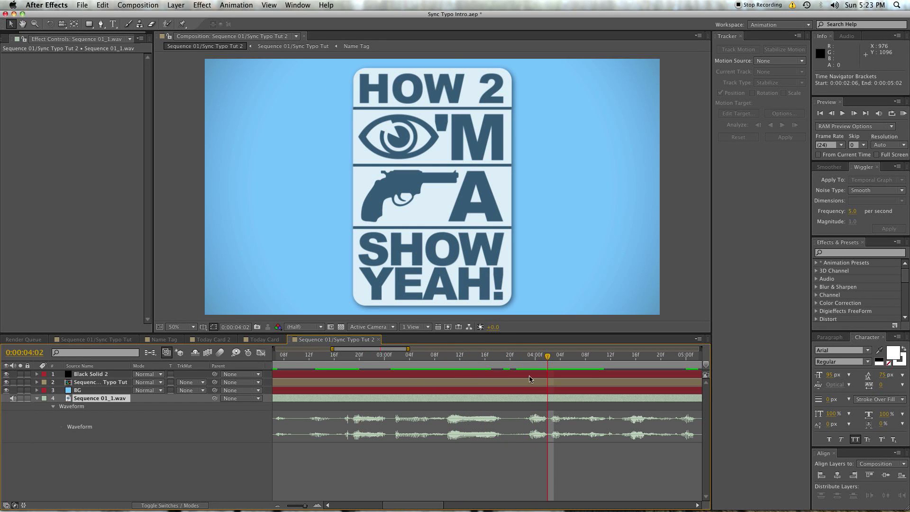
mouse_move(512, 365)
left_mouse_down()
mouse_move(497, 365)
mouse_move(523, 364)
left_mouse_up()
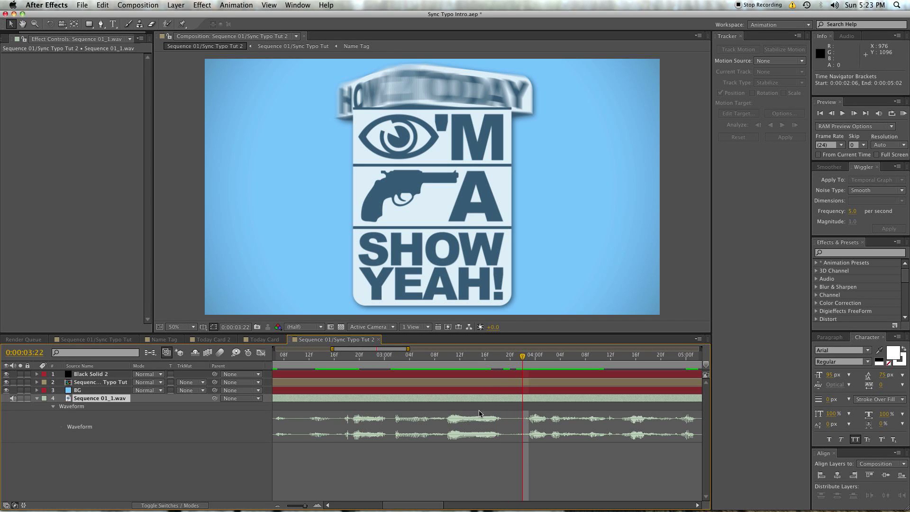
left_click_drag(523, 355, 429, 506)
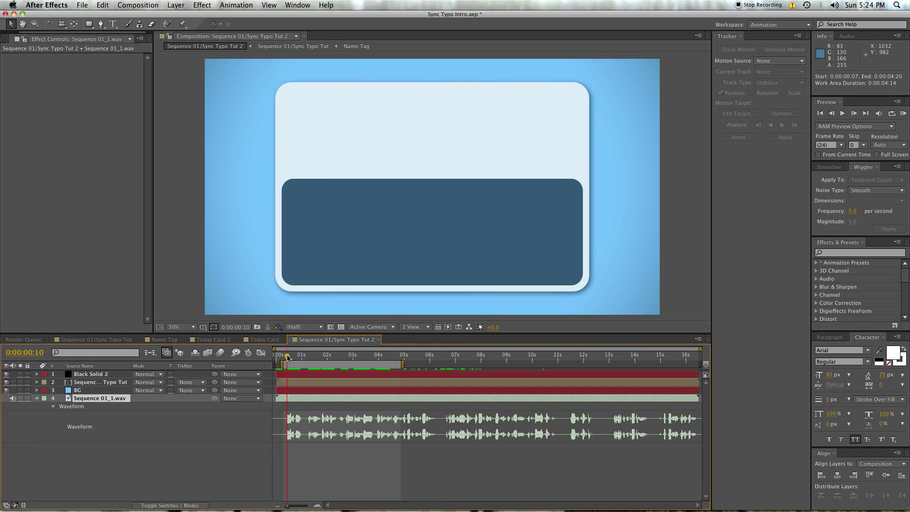
left_click_drag(287, 358, 304, 363)
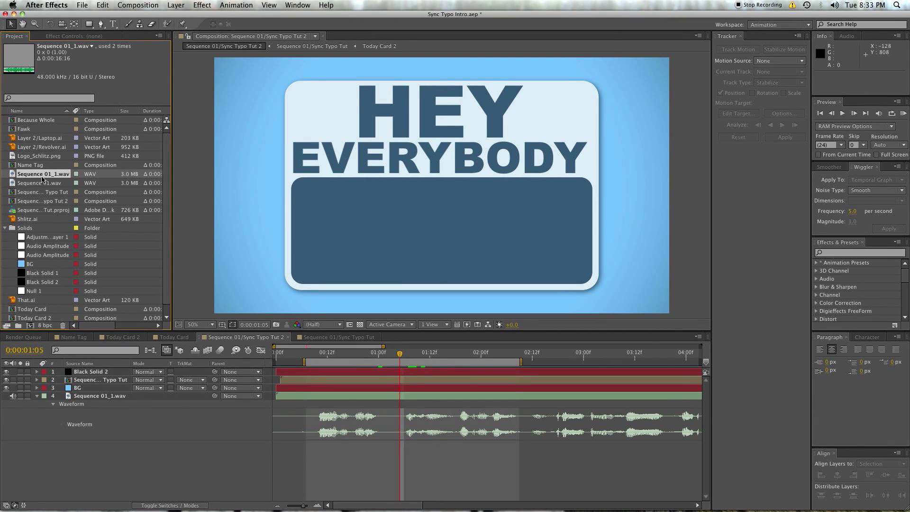
- Create a composition from Sequence 01_1.wav using the HDTV 1080 24 preset
left_click_drag(41, 177, 35, 326)
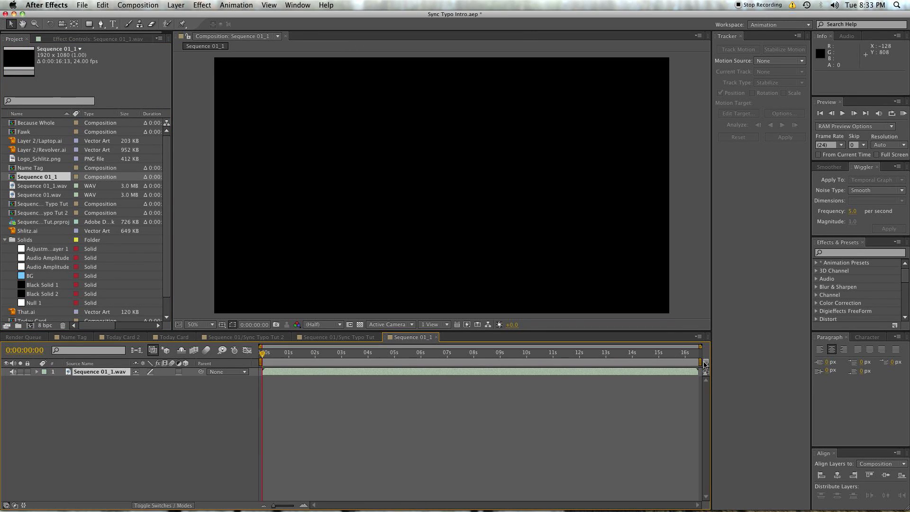
left_click(698, 336)
left_click(730, 368)
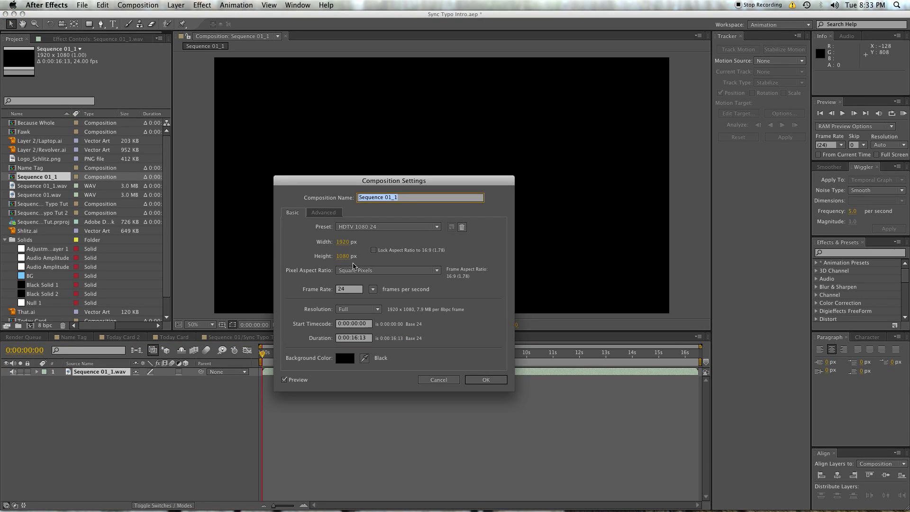
left_click(359, 228)
left_click(483, 348)
left_click(486, 380)
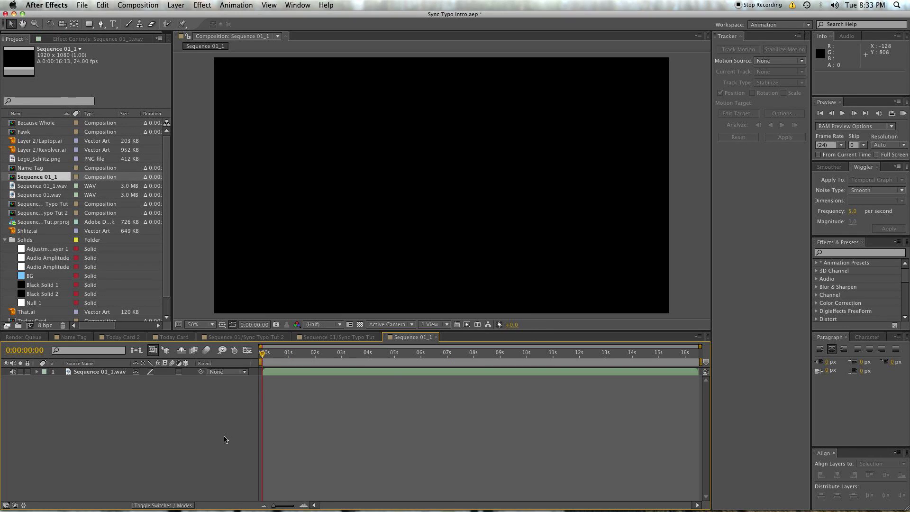
- Reveal the waveform of Sequence 01_1.wav in the new composition and preview its audio from the start
left_click(93, 372)
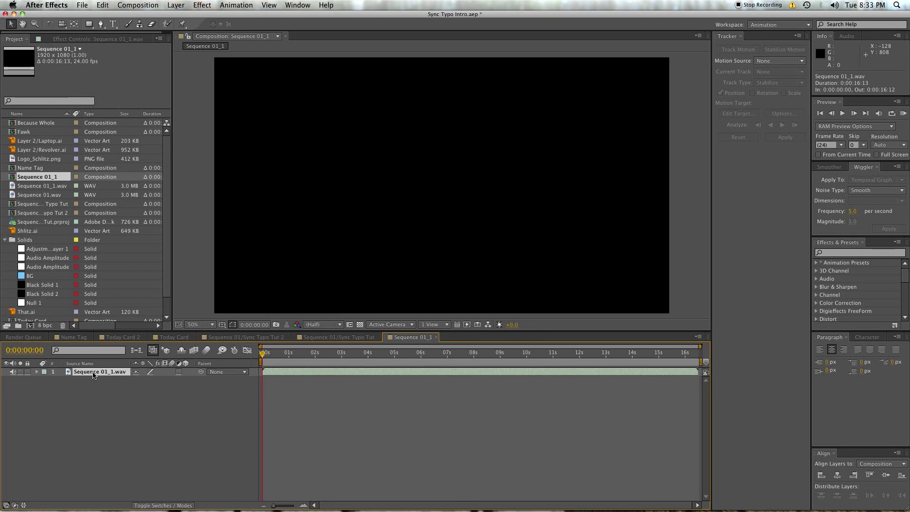
key("l")
key("l")
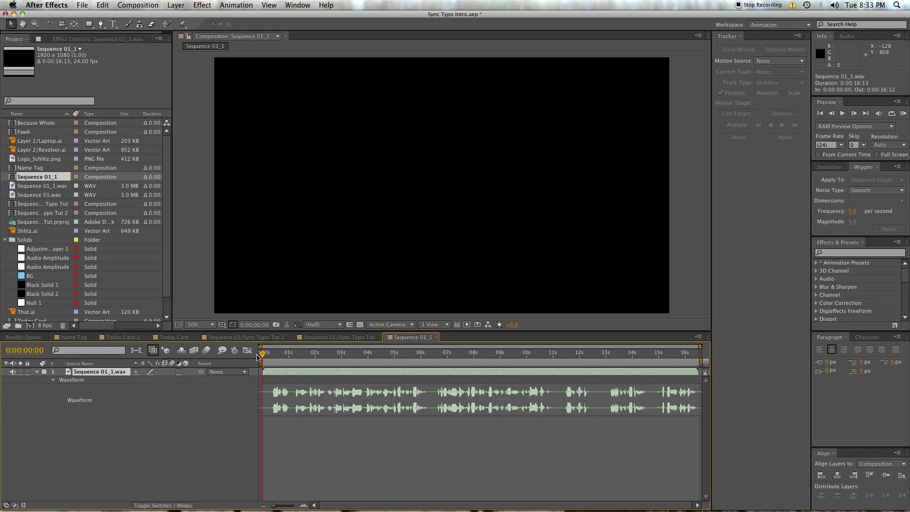
key("KP_Decimal")
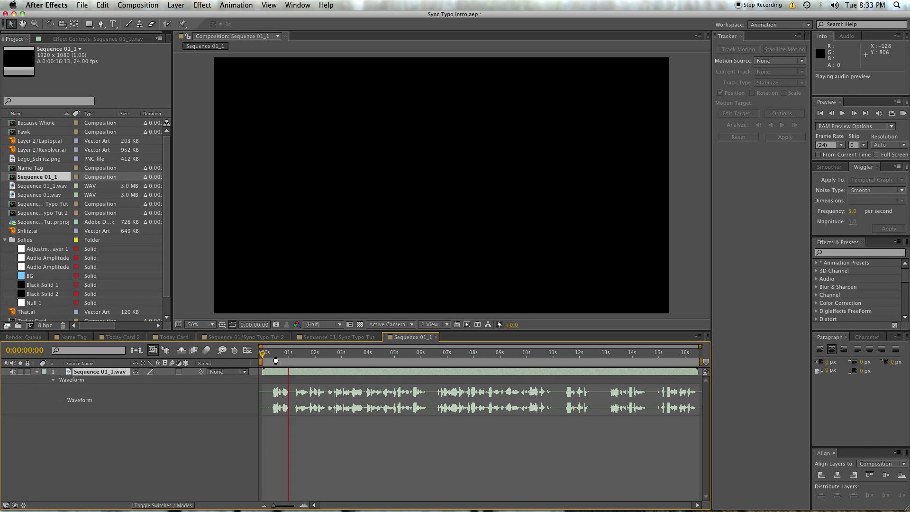
key("space")
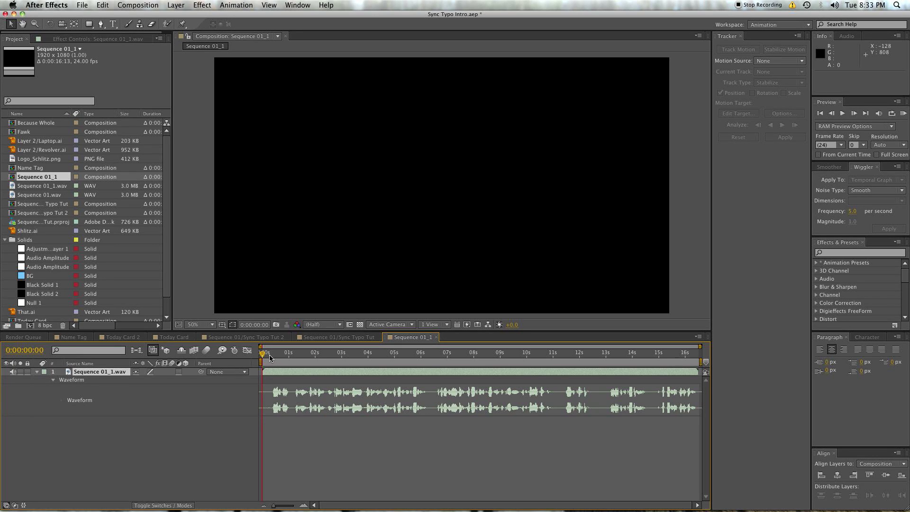
- Add a text layer reading HEY in the upper-left area of the composition
left_click(238, 472)
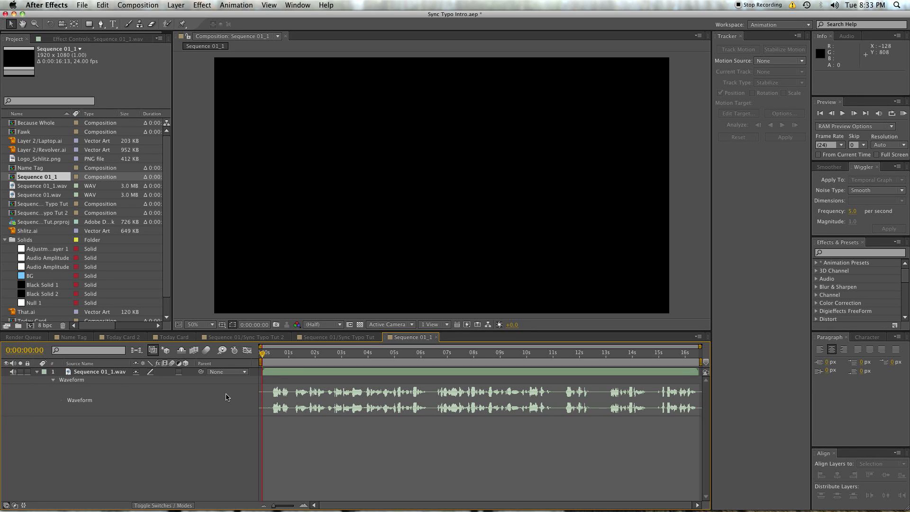
key("ctrl+t")
left_click(359, 174)
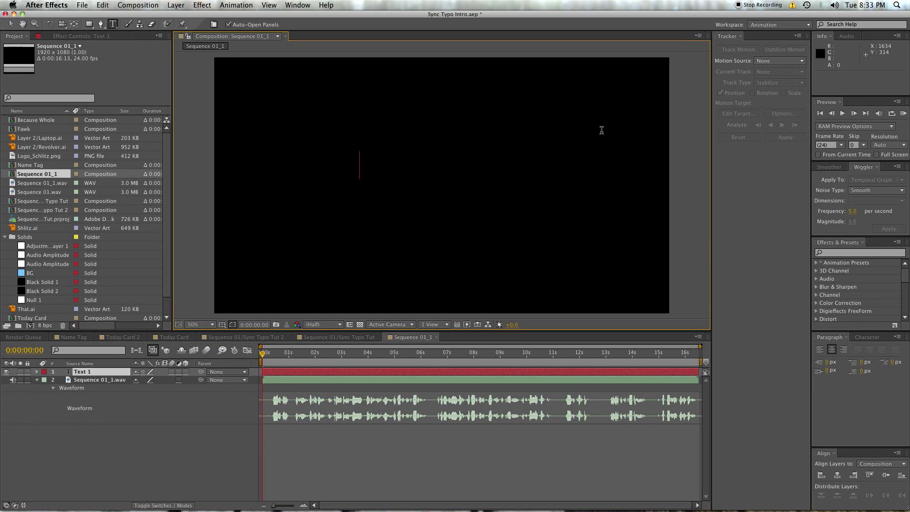
type("HEY")
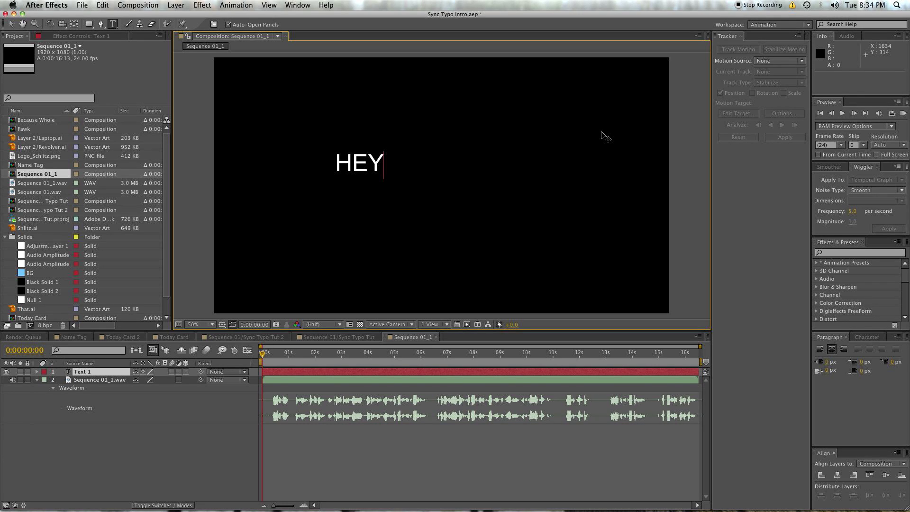
key("KP_Enter")
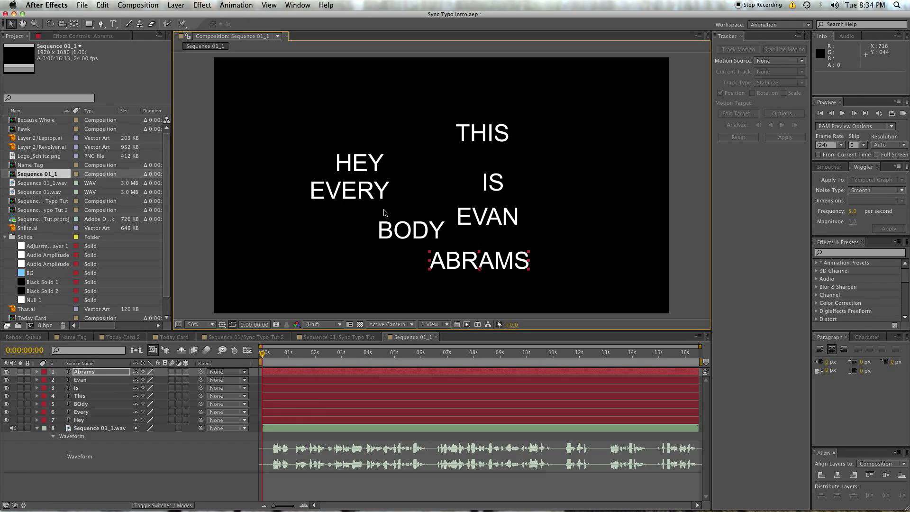
- Turn on the title/action safe guides and arrange the word layers in stacked lines starting with HEY at the upper left
left_click(360, 163)
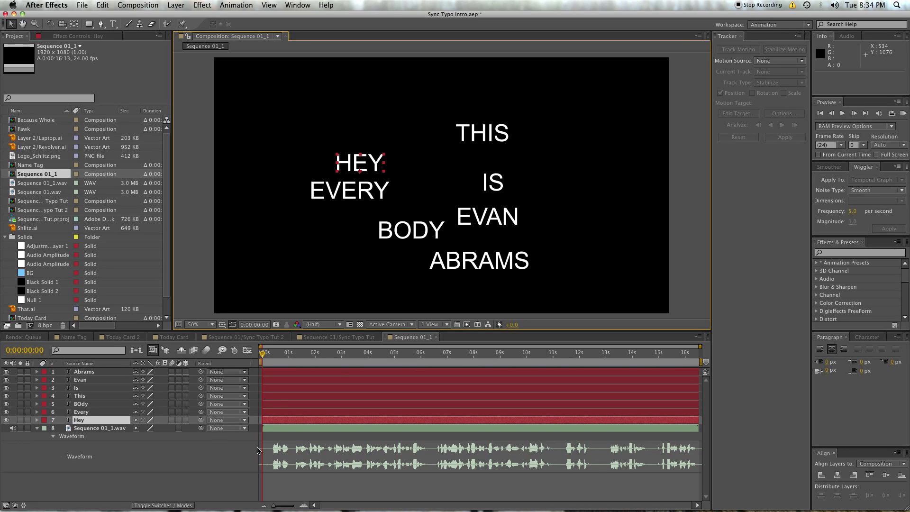
left_click(186, 488)
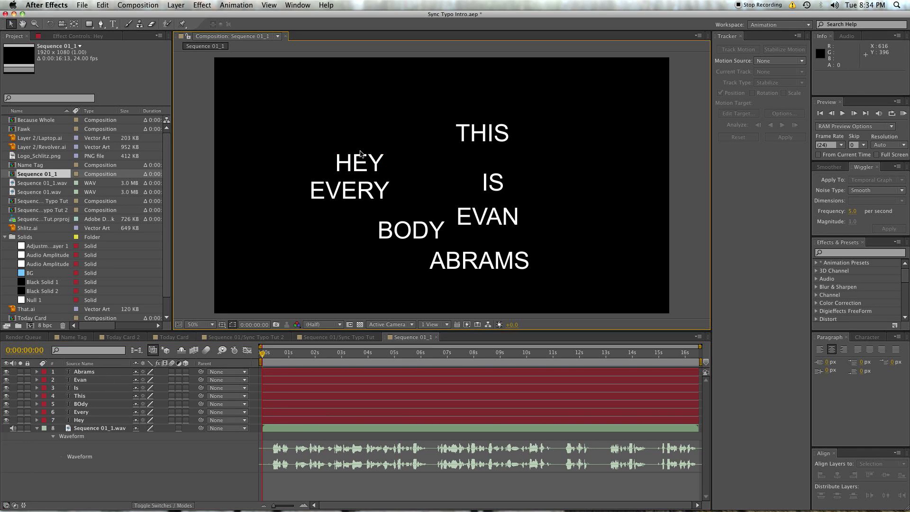
left_click(80, 420)
left_click(226, 325)
left_click(232, 330)
left_click_drag(371, 163, 352, 106)
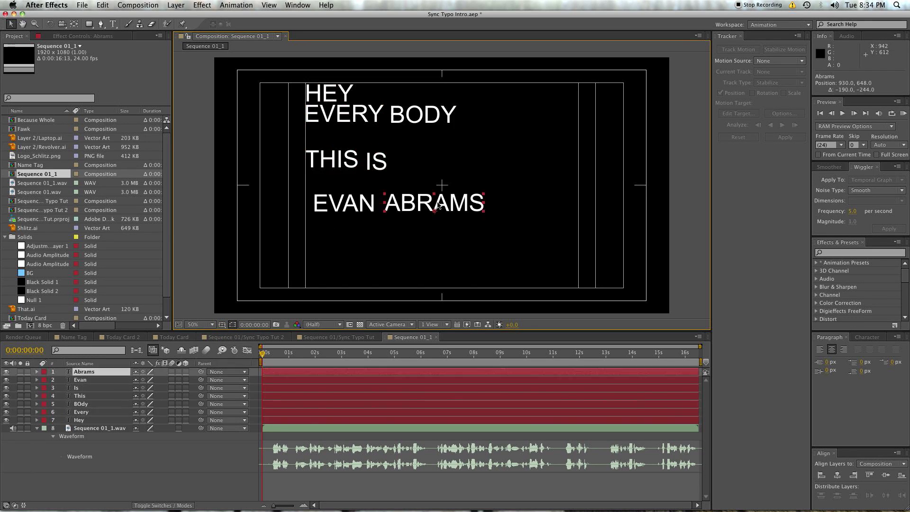
left_click_drag(503, 184, 503, 260)
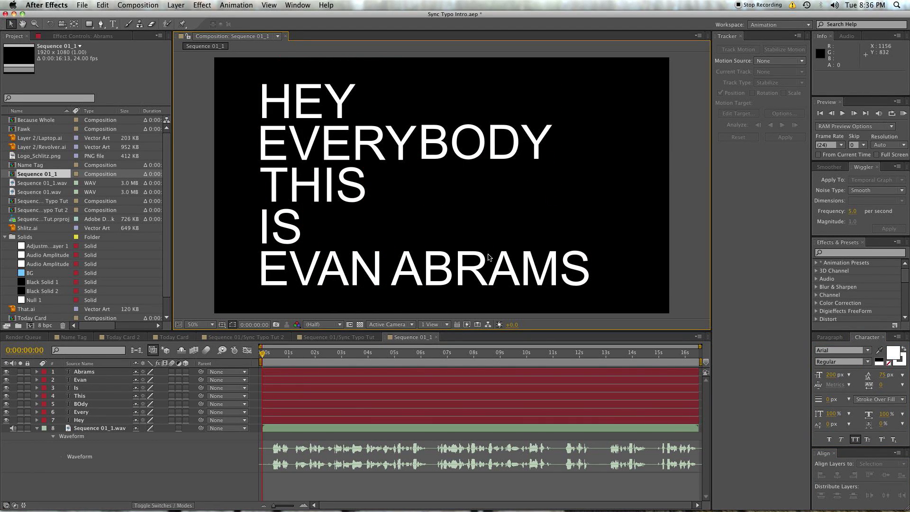
left_click(179, 482)
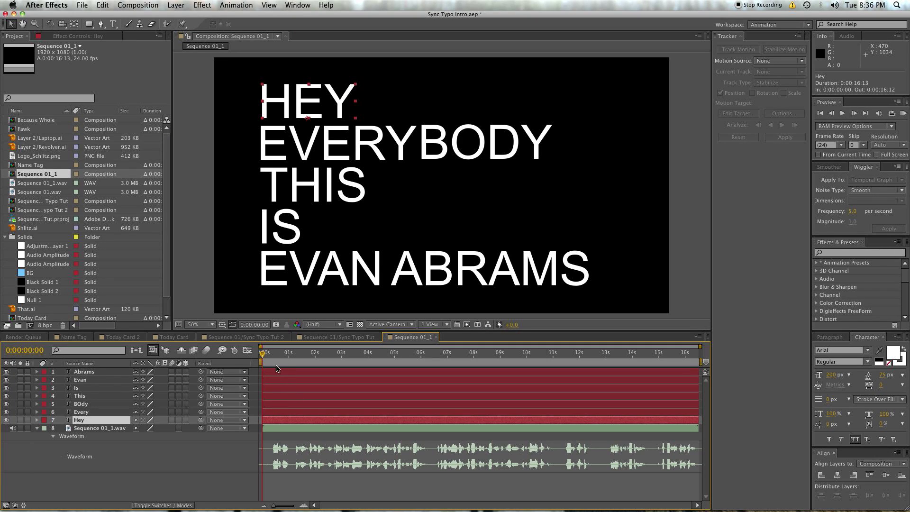
left_click_drag(262, 353, 271, 353)
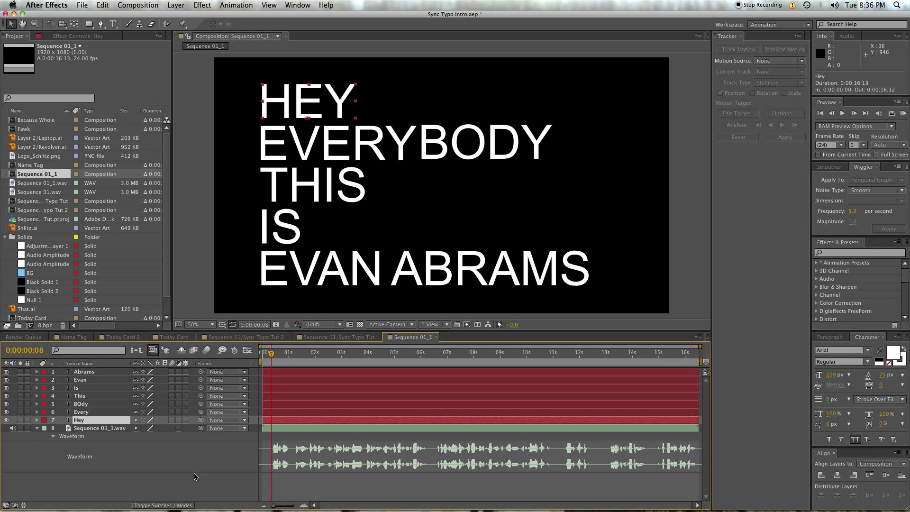
left_click(205, 496)
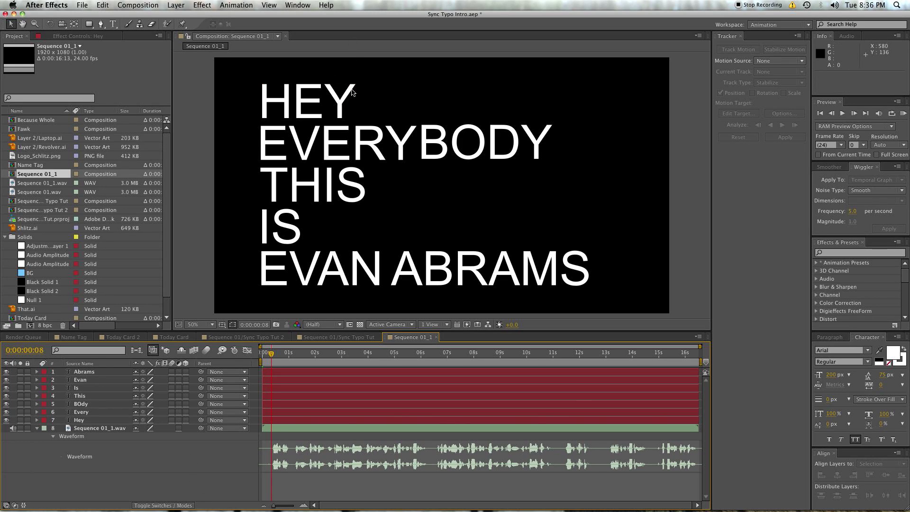
left_click(334, 103)
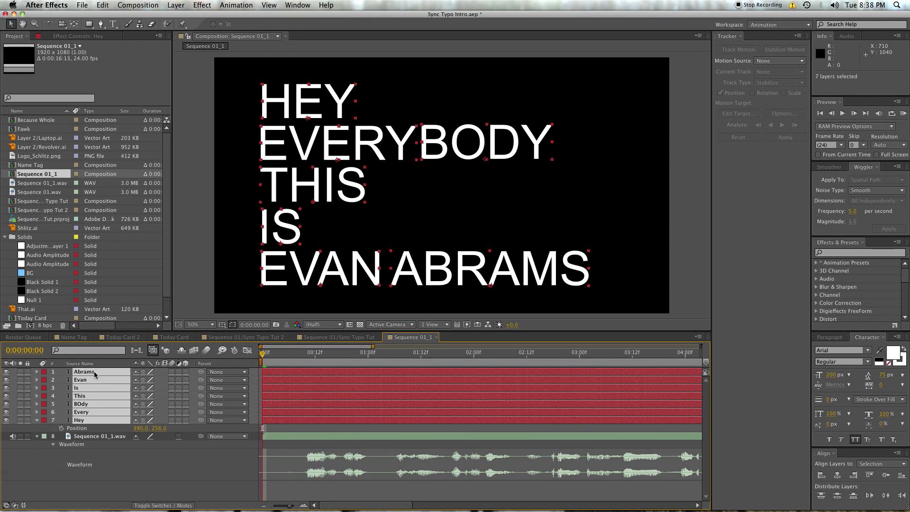
- Add a Position keyframe at 0:00:00:03 to all seven word layers to hold their stacked arrangement
key("Page_Down")
key("Page_Down")
key("Page_Down")
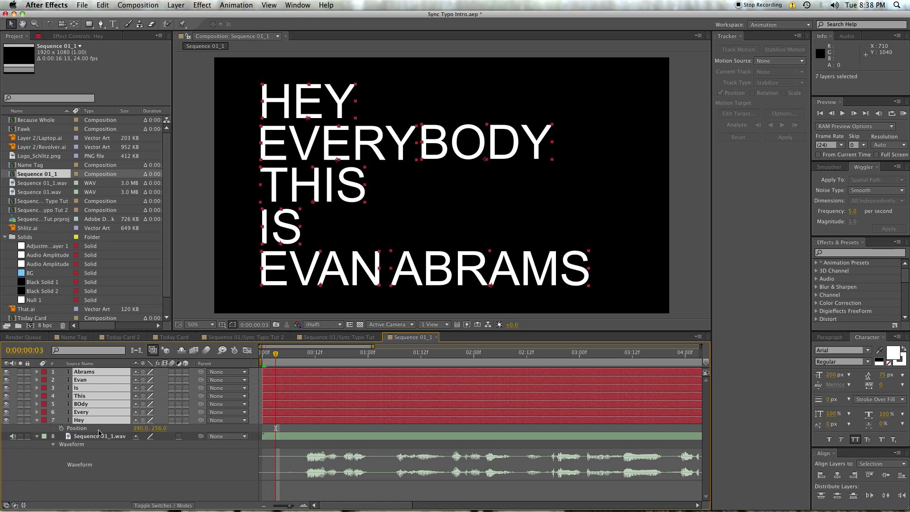
key("p")
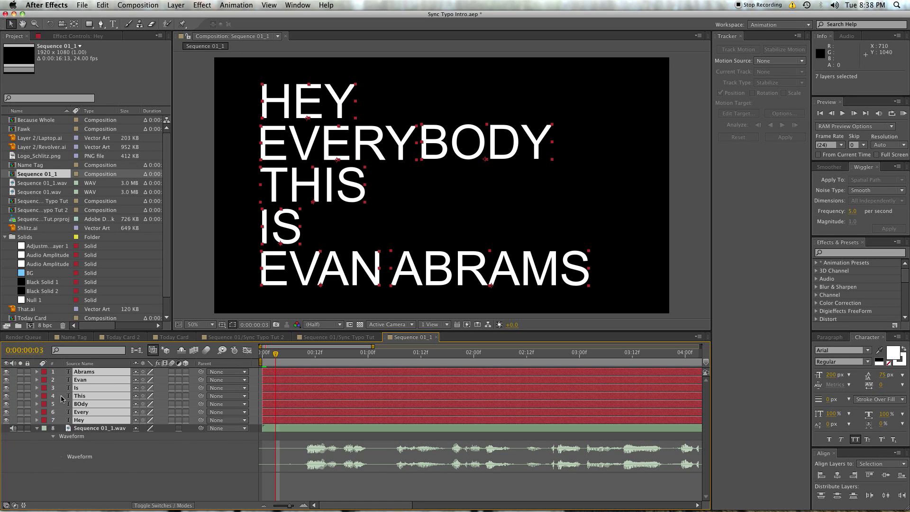
key("p")
left_click(61, 379)
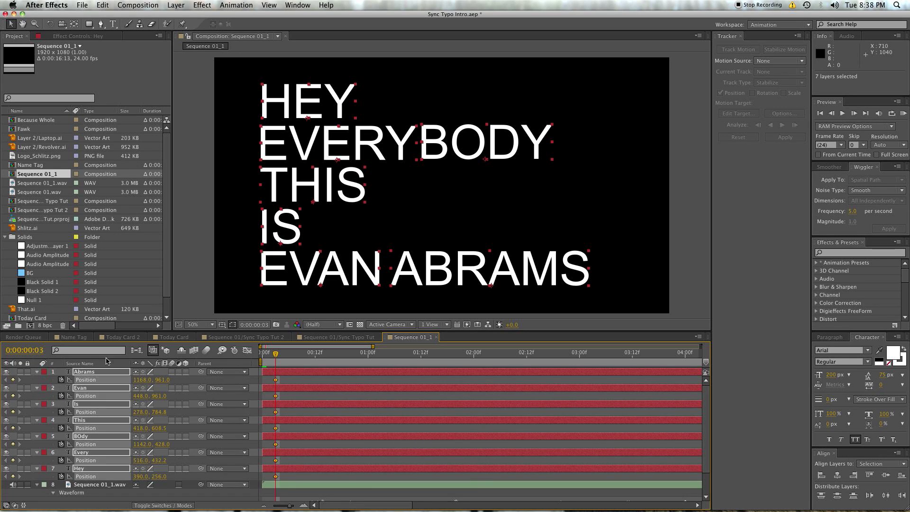
- At 0:00:00:00, move all seven words about 1740 px to the right, outside the frame, and preview the slide-in
left_click_drag(275, 355, 239, 366)
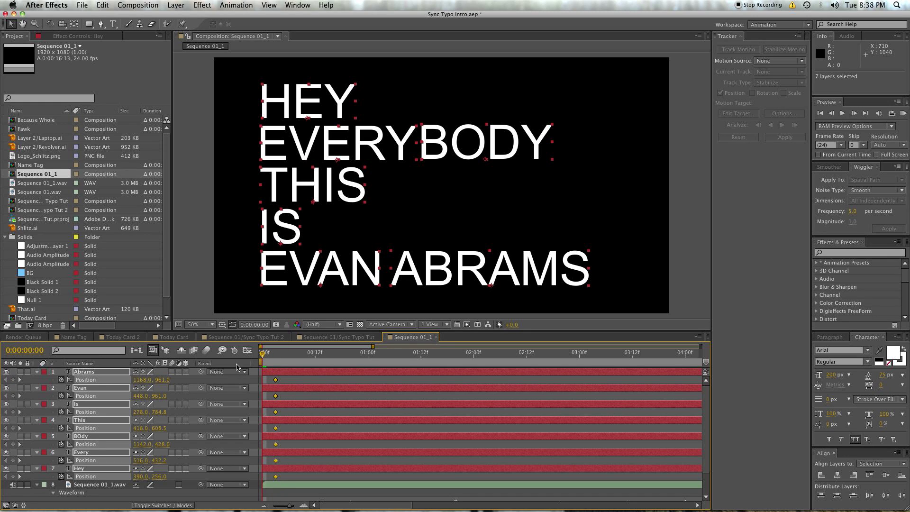
left_click_drag(309, 145, 686, 161)
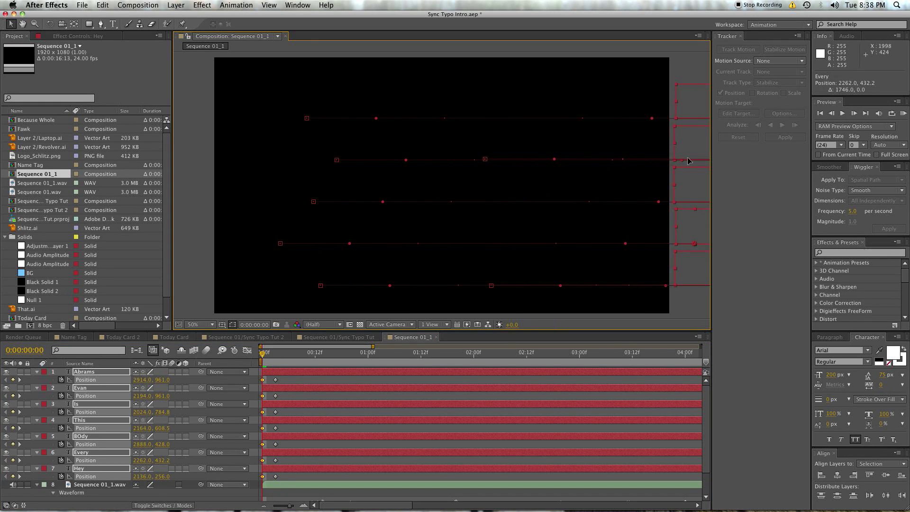
key("space")
key("space")
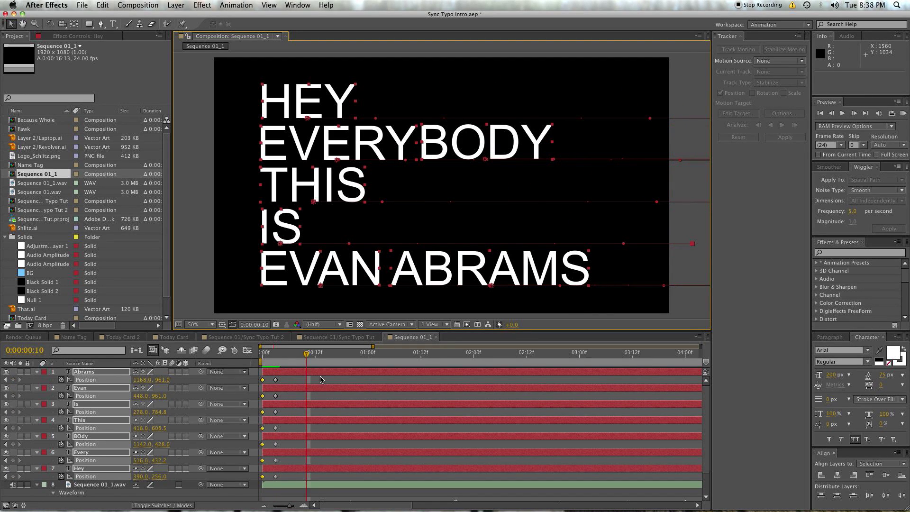
- Apply Easy Ease to the Position keyframes of all seven word layers and preview the motion
left_click(319, 378)
left_click_drag(281, 378, 262, 379)
right_click(262, 380)
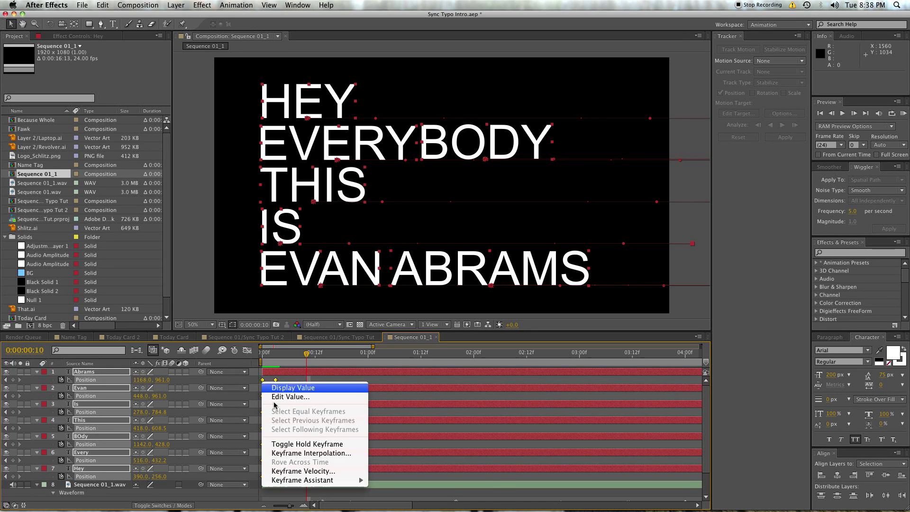
mouse_move(326, 480)
left_click(393, 446)
key("space")
left_click(293, 385)
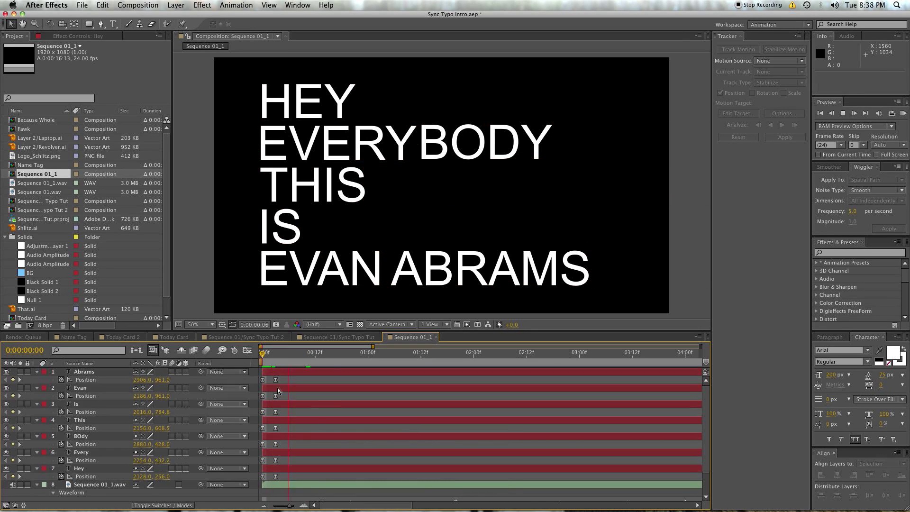
- Shift the Hey layer to start at 0:00:00:10, where the first word begins in the waveform
scroll(308, 476, "down", 2)
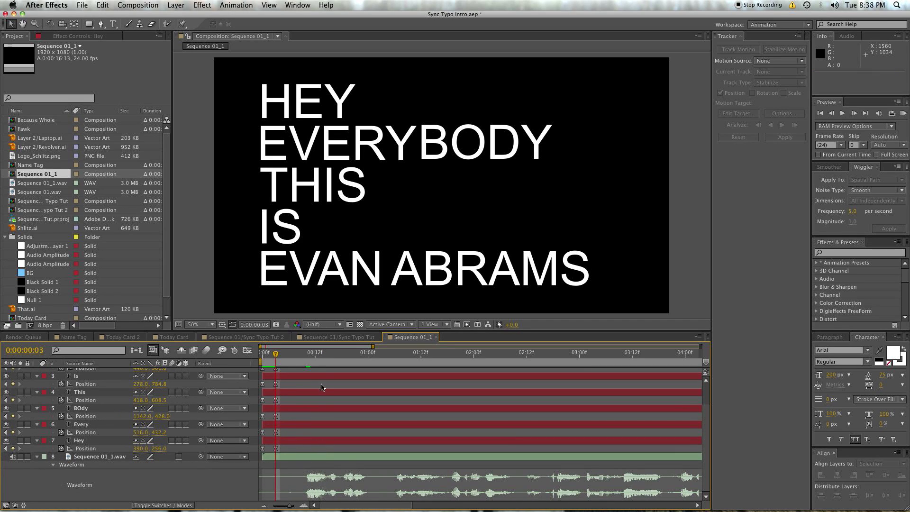
left_click_drag(294, 358, 306, 359)
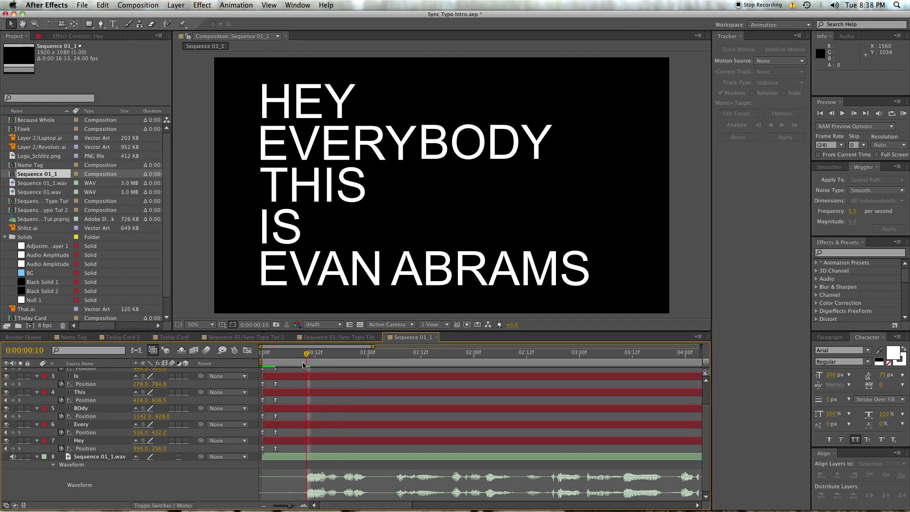
left_click(303, 505)
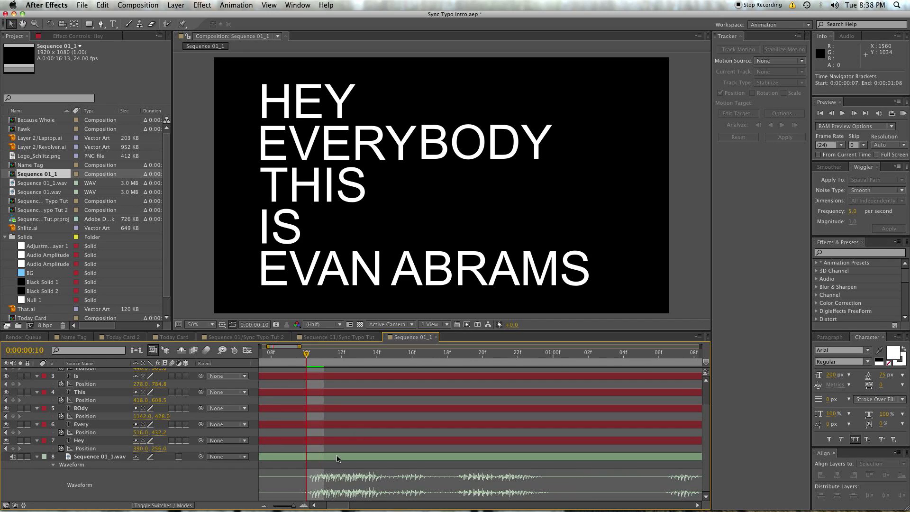
mouse_move(300, 357)
left_mouse_down()
mouse_move(287, 358)
mouse_move(303, 360)
left_mouse_up()
left_click(303, 442)
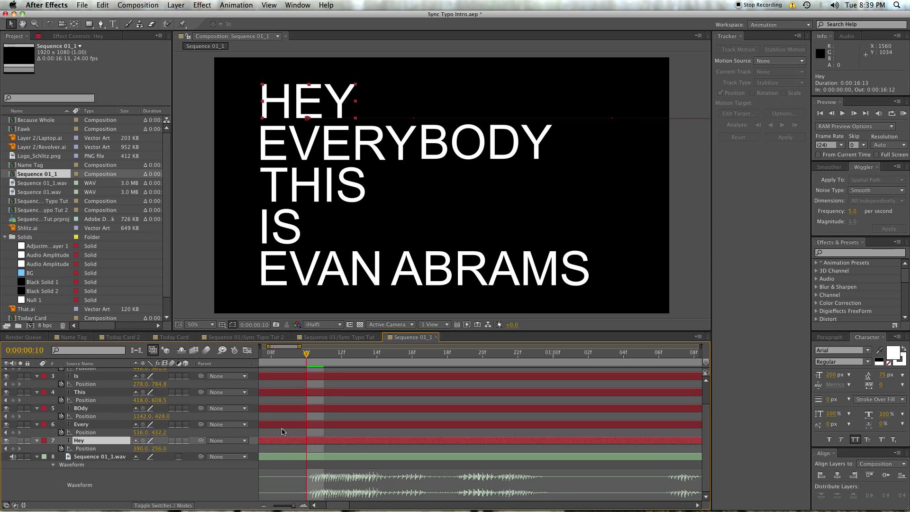
key("[")
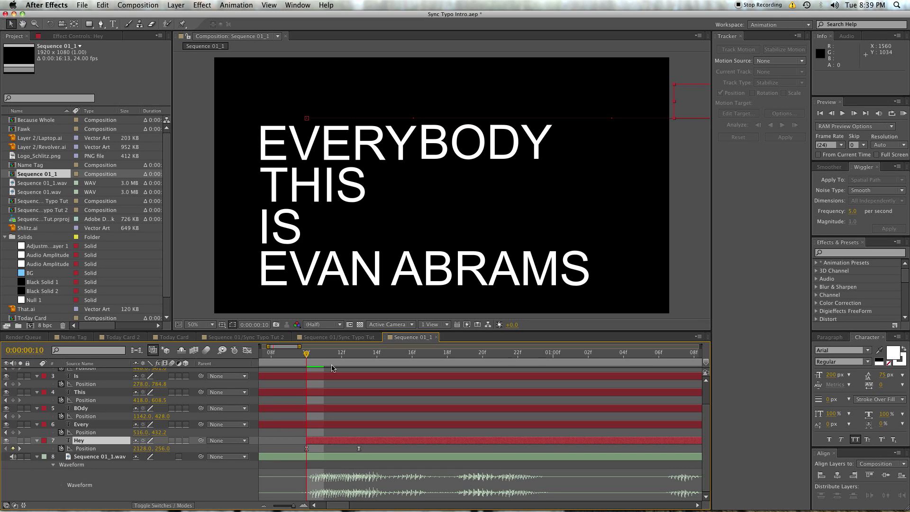
- Shift the Every layer to start at 0:00:00:14, in line with its sound in the waveform
left_click_drag(308, 358, 377, 358)
left_click(366, 426)
key("alt+bracketleft")
key("ctrl+v")
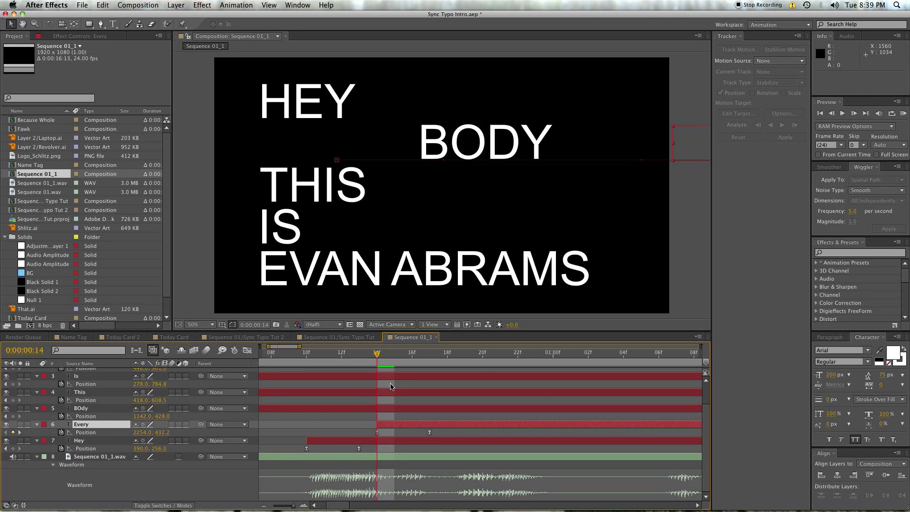
- Shift the BOdy layer to start at 0:00:00:19, in line with its sound in the waveform
left_click_drag(379, 354, 464, 364)
left_click(458, 407)
key("alt+bracketleft")
key("ctrl+v")
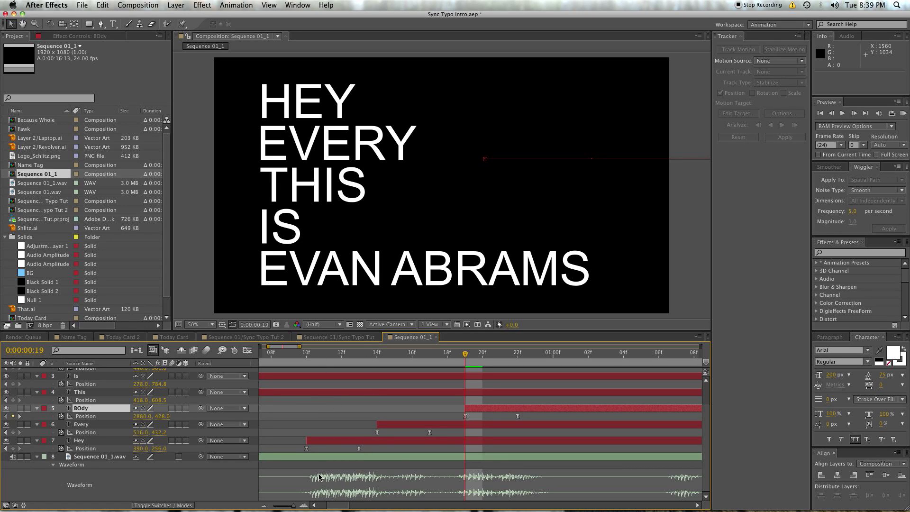
- Shift the This layer to start at 0:00:01:07, at the next spoken peak in the waveform
left_click_drag(465, 352, 457, 381)
left_click_drag(339, 505, 349, 505)
mouse_move(472, 364)
left_mouse_down()
mouse_move(449, 356)
mouse_move(480, 360)
left_mouse_up()
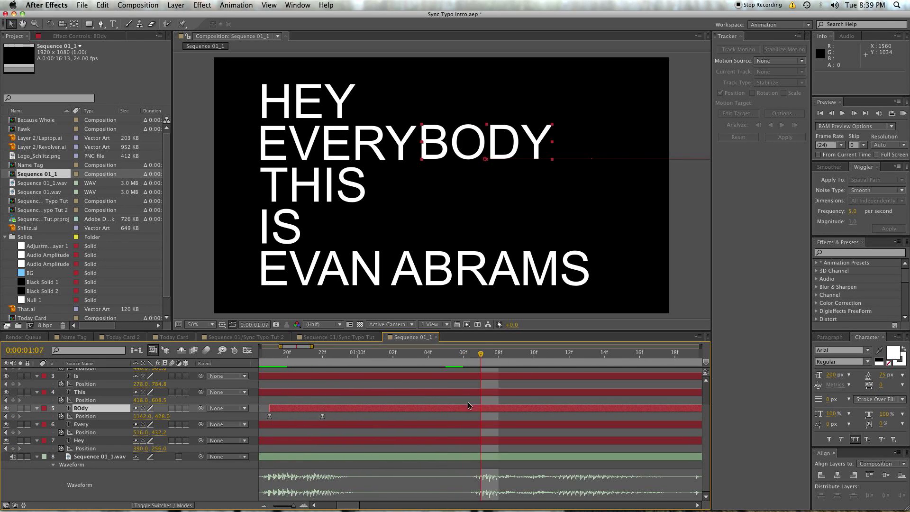
left_click(466, 393)
key("[")
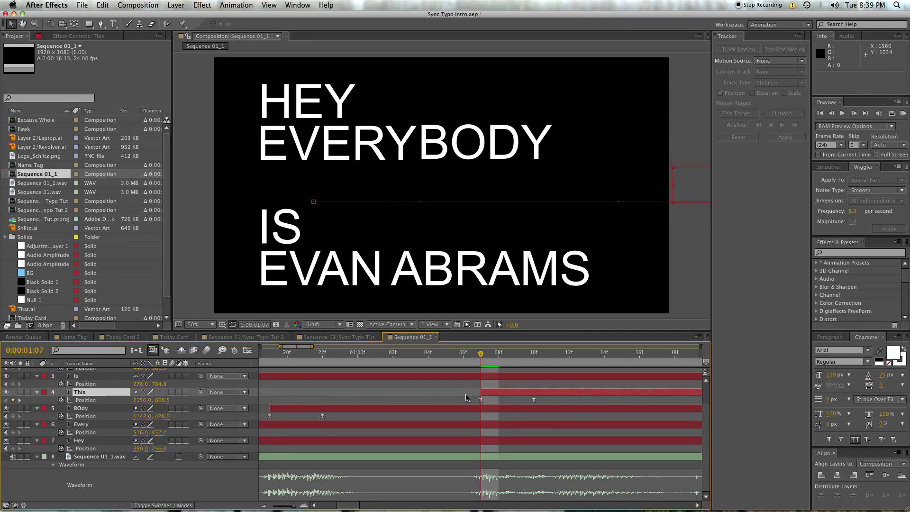
- Shift the Is layer to start at 0:00:01:11, following the waveform
left_click_drag(492, 355, 551, 360)
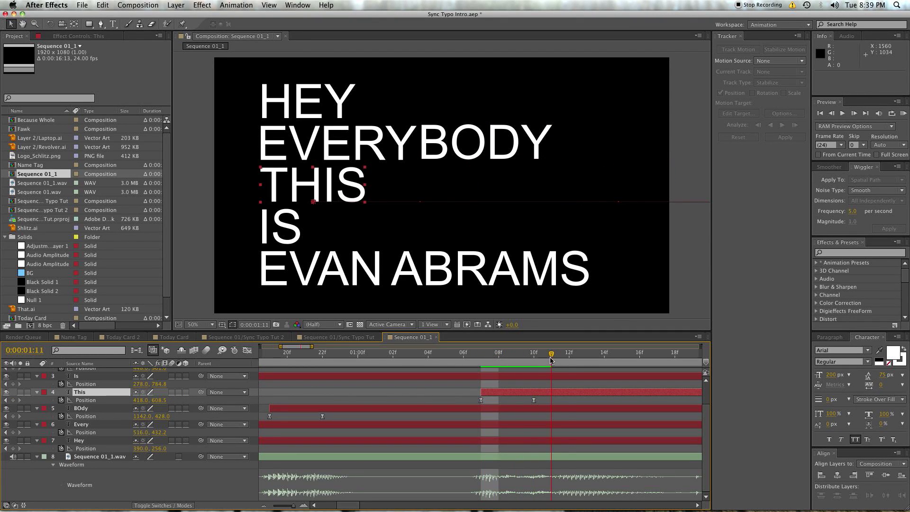
left_click(524, 381)
key("alt+bracketleft")
key("super+v")
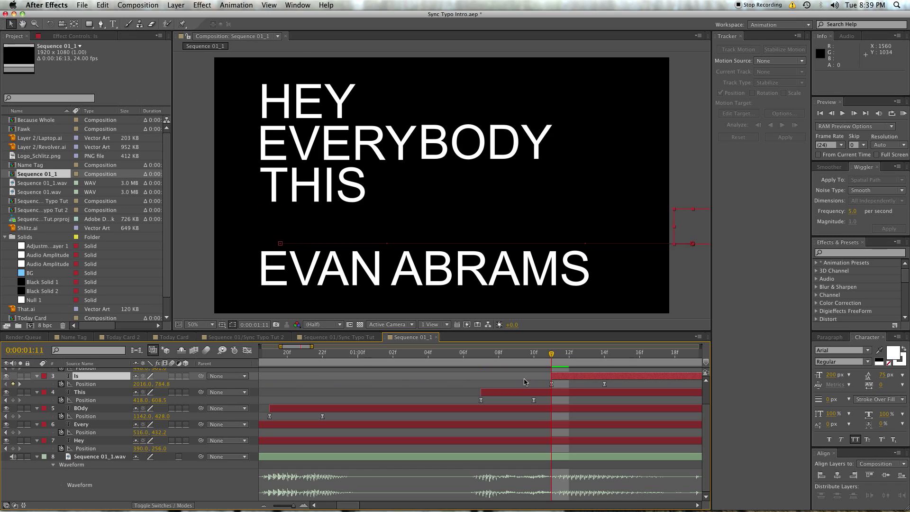
- Shift the first-name layer, second in the layer stack, to start at 0:00:01:19
left_click_drag(551, 358, 681, 366)
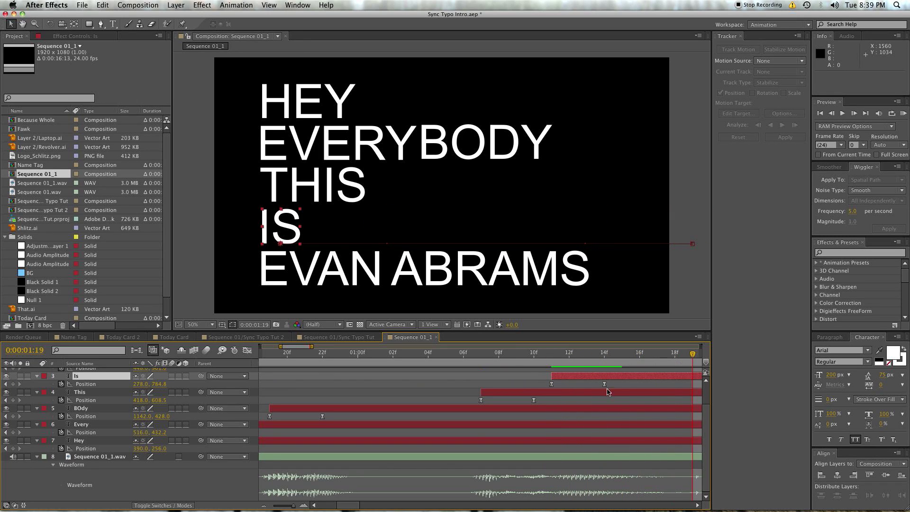
scroll(118, 403, "up", 2)
left_click(96, 395)
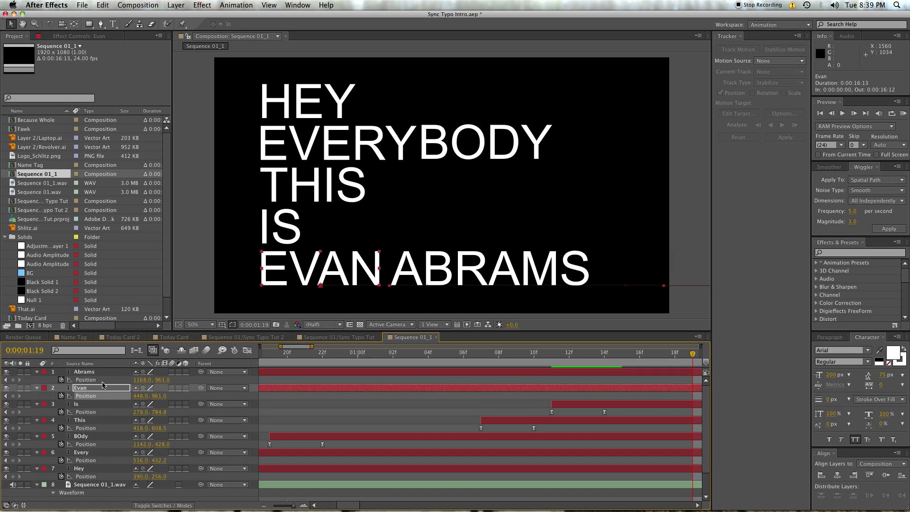
key("alt+bracketleft")
key("super+v")
- Shift the surname layer at the top of the layer stack to start at 0:00:02:00
left_click_drag(344, 503, 365, 505)
scroll(388, 476, "down", 3)
left_click_drag(384, 358, 455, 358)
scroll(425, 382, "up", 3)
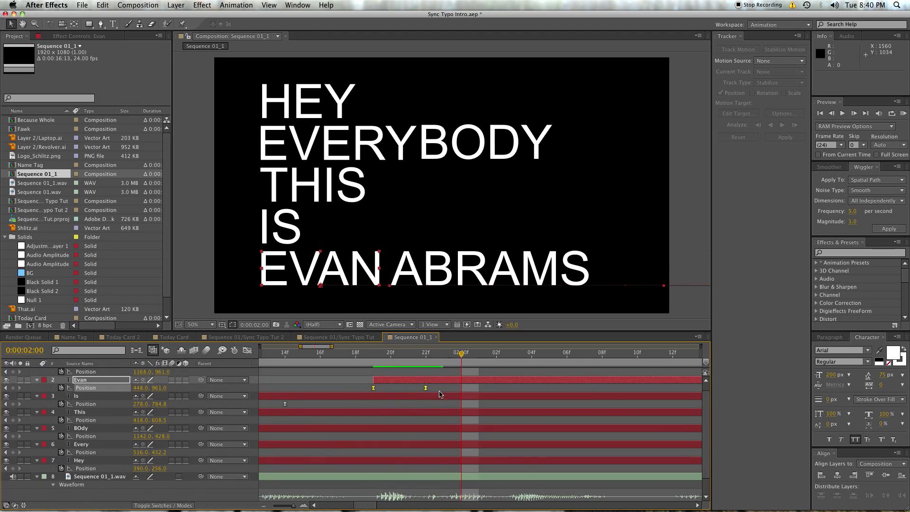
left_click(431, 373)
key("[")
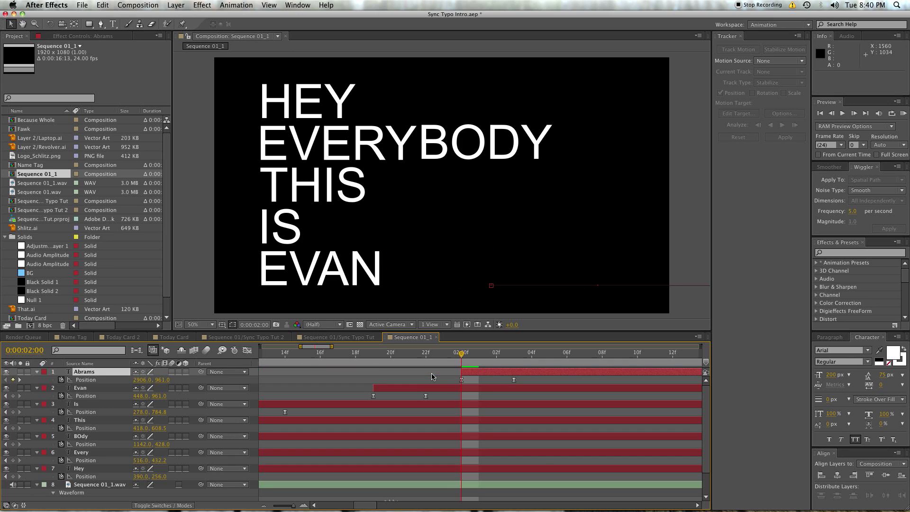
- Play the word animation from the start and end the work area at 0:00:02:11
left_click(445, 360)
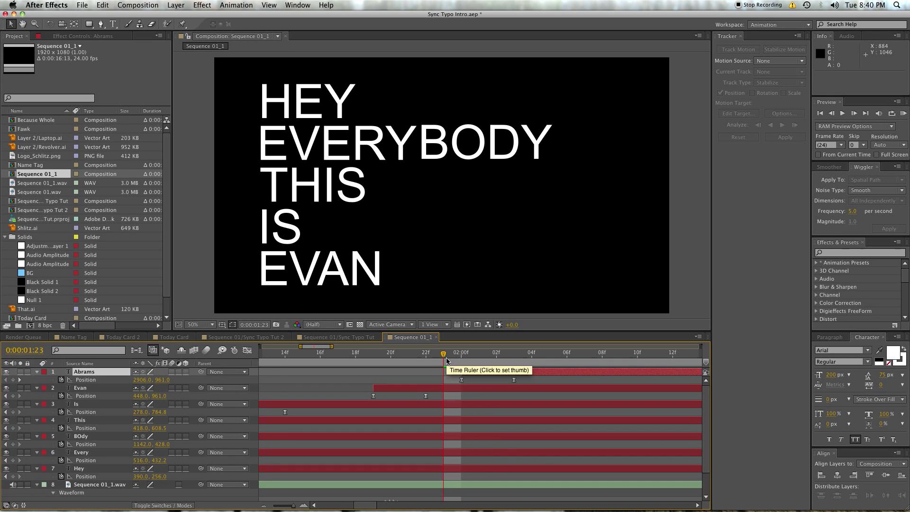
key("Home")
key("space")
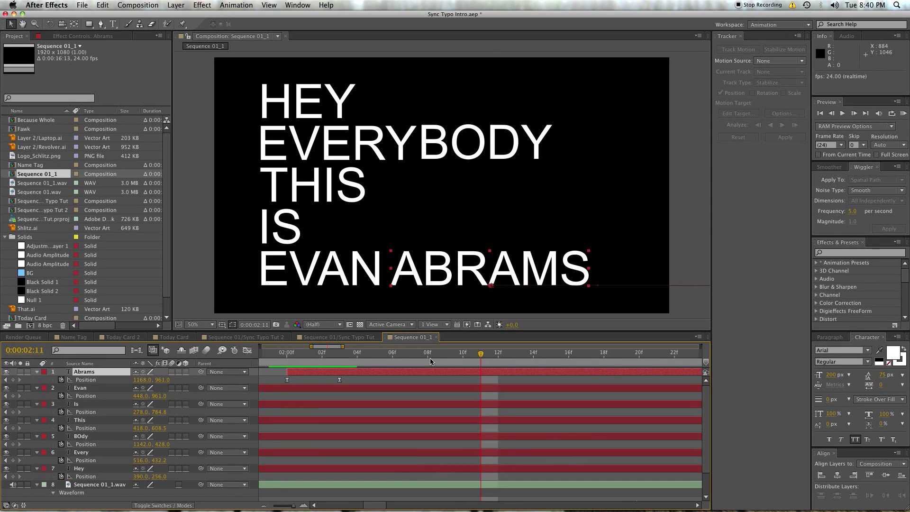
key("space")
key("KP_0")
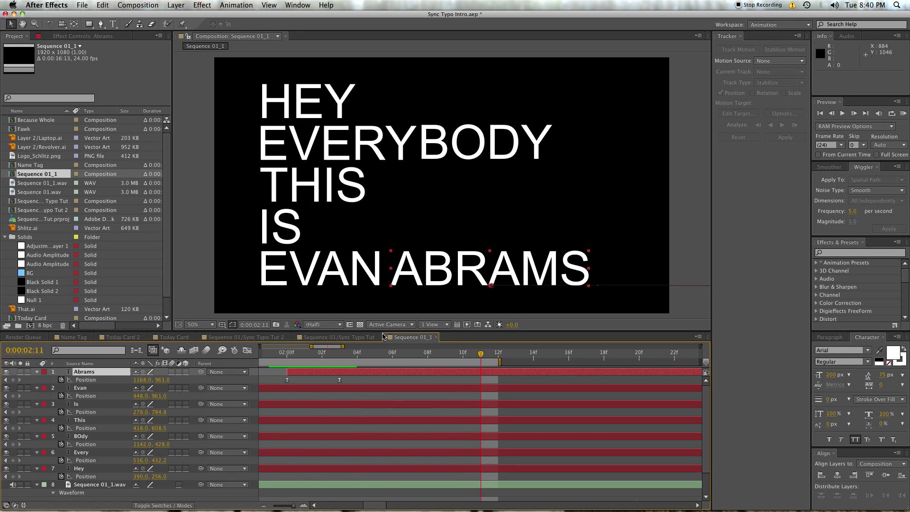
- Shift the BOdy layer one frame earlier so that it starts at 0:00:00:18
left_click_drag(375, 506, 319, 505)
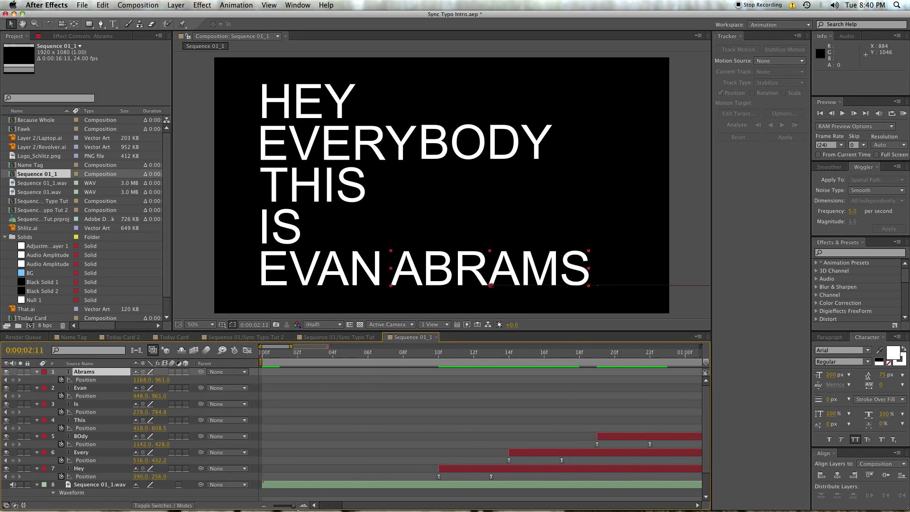
key("minus")
key("minus")
left_click_drag(304, 357, 335, 363)
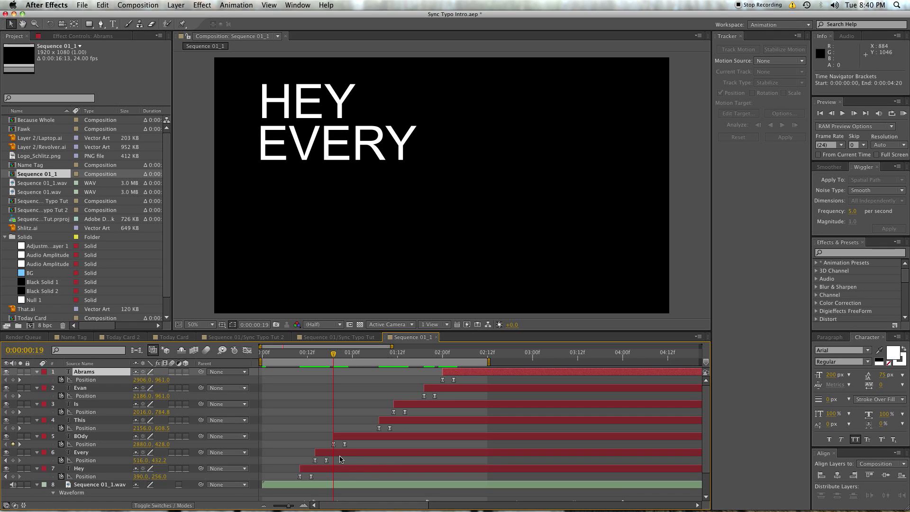
left_click(90, 438)
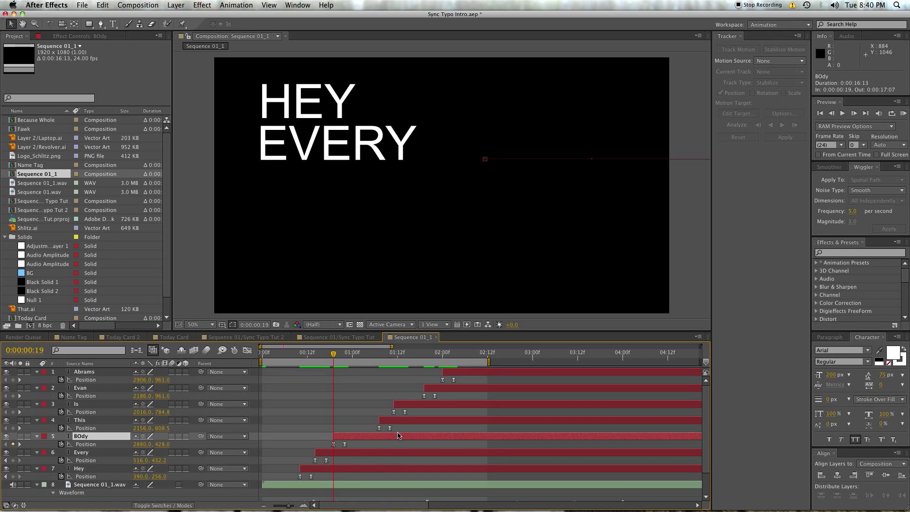
left_click_drag(384, 434, 380, 434)
- Play back the word animation to check its sync with the voice recording, and clear the layer selection
left_click_drag(330, 360, 374, 383)
key("space")
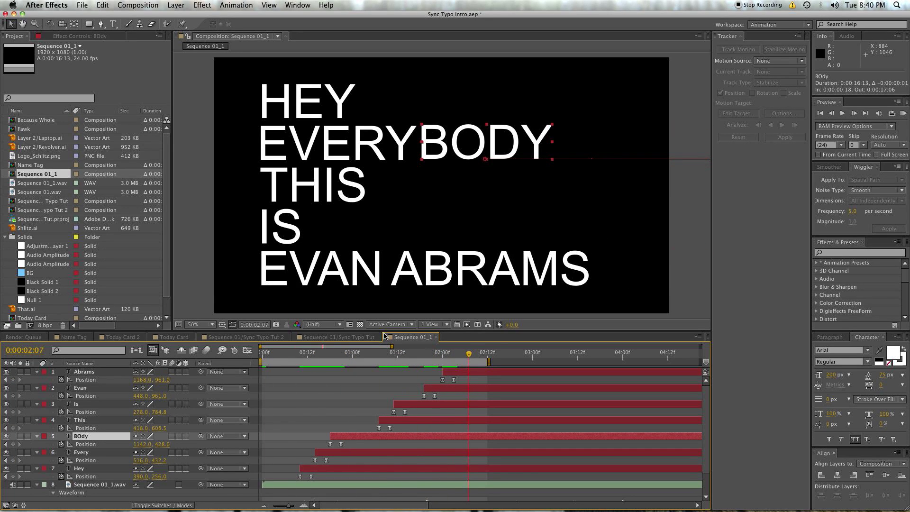
left_click(354, 428)
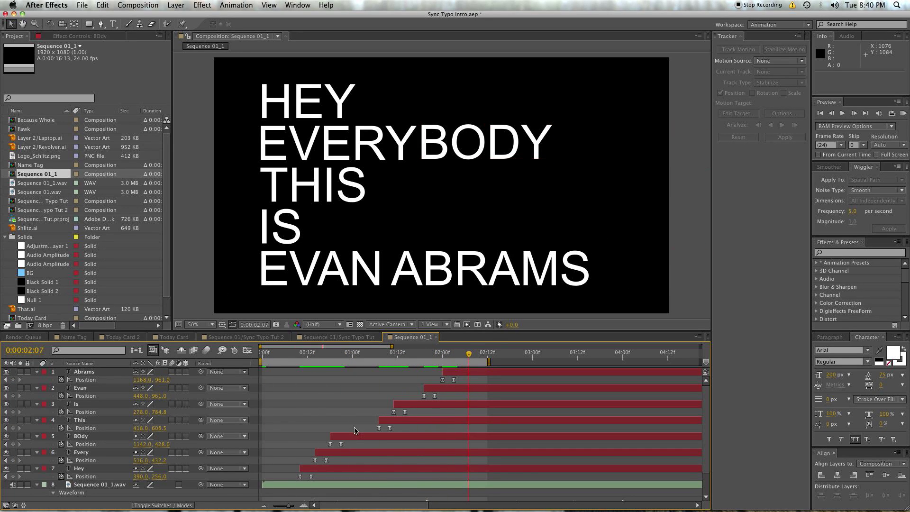
- Examine the first word's slide-in keyframes frame by frame against the voice recording's waveform, between frames 10 and 14
left_click(304, 505)
left_click(304, 505)
left_click(303, 505)
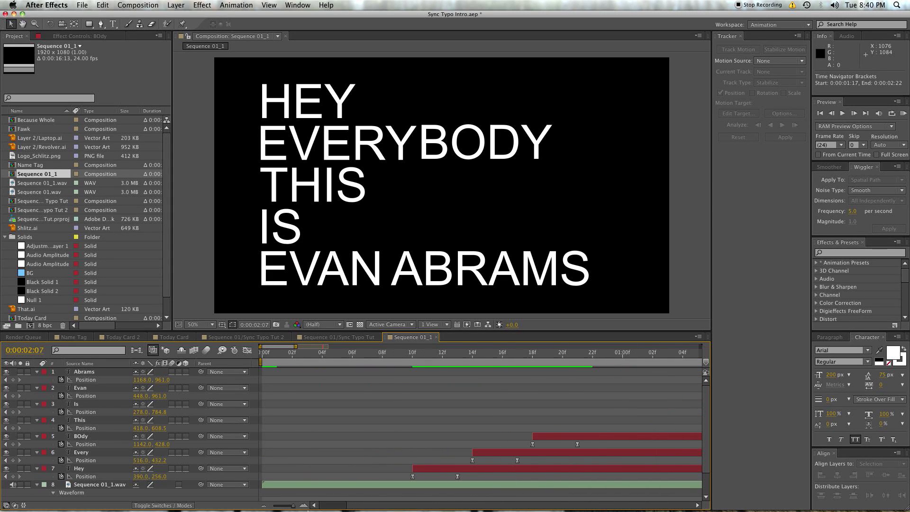
left_click(412, 352)
key("Page_Down")
key("Page_Down")
key("Page_Down")
key("Page_Down")
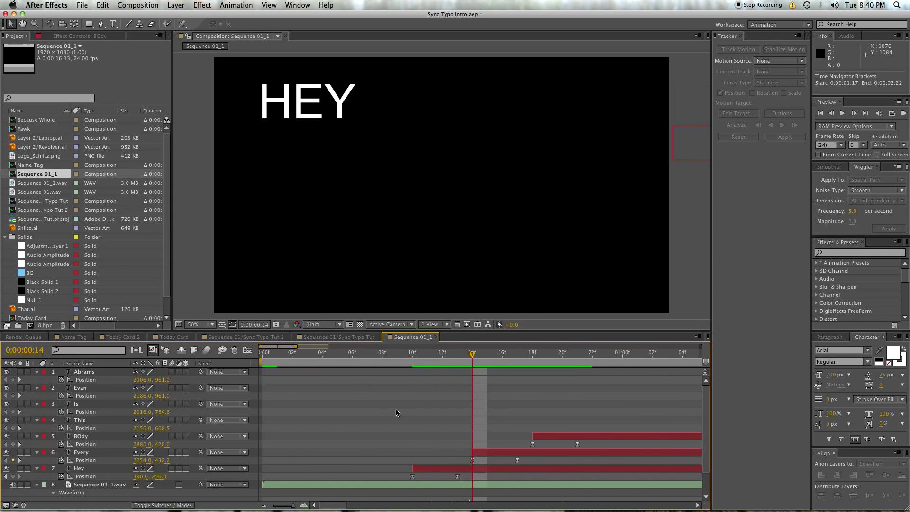
left_click_drag(416, 359, 460, 361)
scroll(428, 433, "down", 1)
scroll(428, 434, "down", 2)
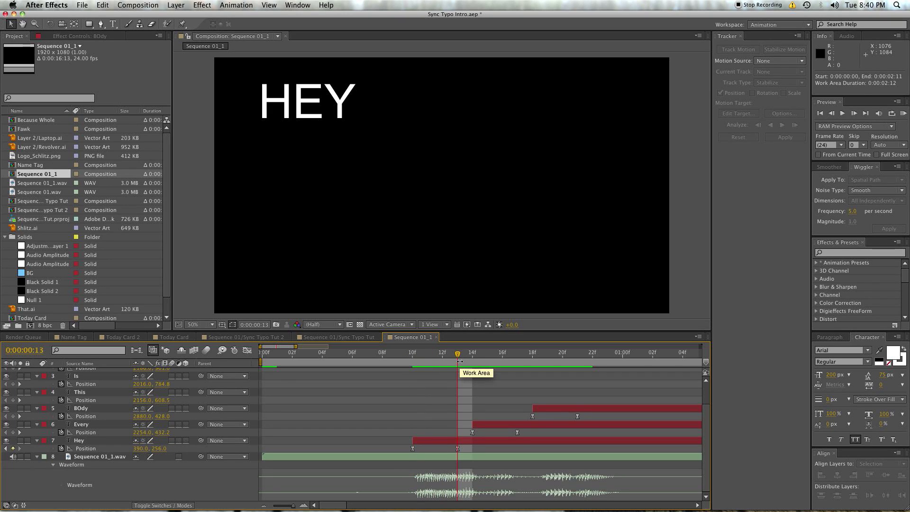
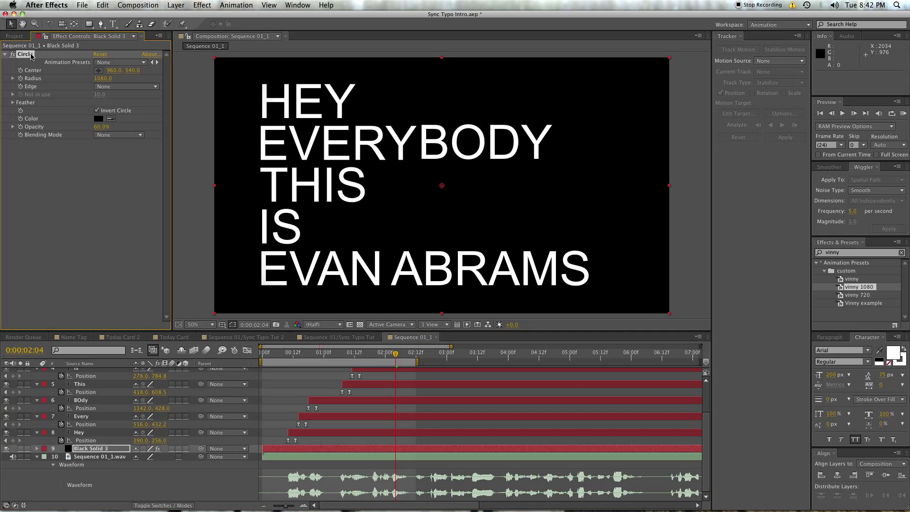
- Replace the Circle effect on the background Black Solid 3 layer with a Ramp effect
key("Delete")
left_click(859, 252)
type("ramp")
double_click(863, 269)
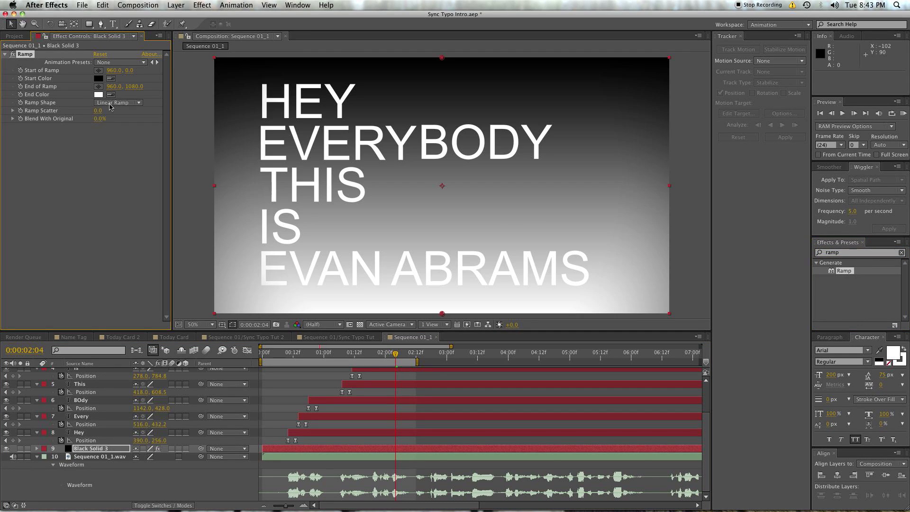
- Make the background ramp radial with a grey start color, running from the frame's lower-left corner area to the upper-right corner area
left_click(116, 103)
left_click(112, 123)
left_click(110, 78)
left_click(288, 129)
left_click_drag(442, 57, 210, 314)
left_click_drag(443, 313, 650, 57)
left_click_drag(208, 315, 243, 324)
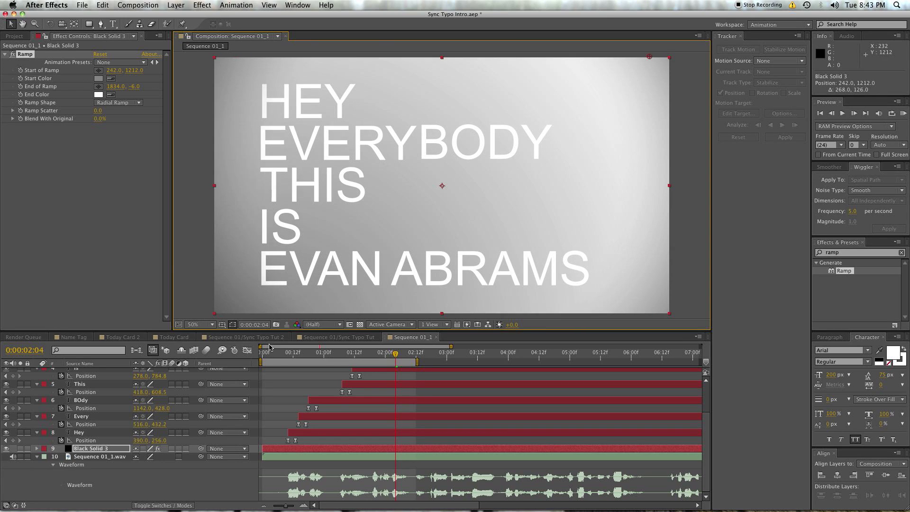
- Lighten the background ramp's start color to a lighter grey and place its start point at 118, 1126
left_click(98, 79)
left_click(248, 334)
left_click(323, 303)
left_click(84, 169)
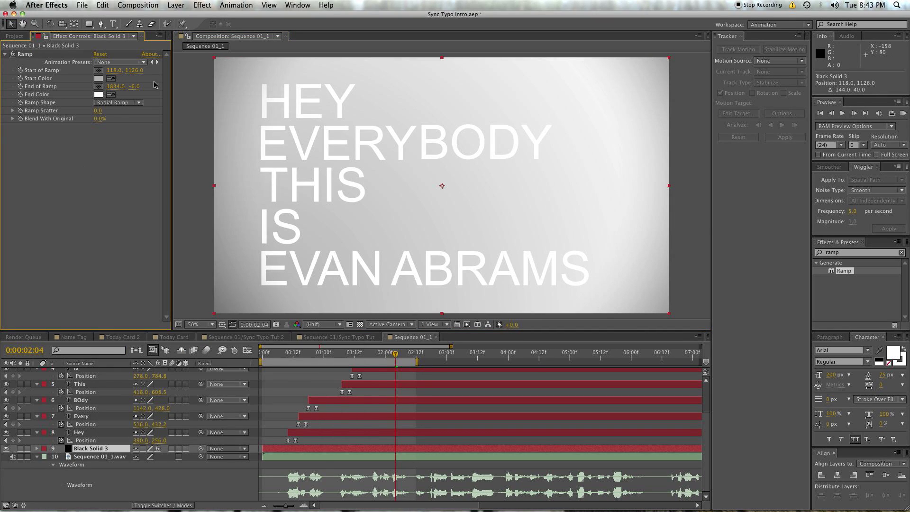
- Preview the word animation over the gradient background
left_click(322, 431)
scroll(418, 387, "up", 3)
left_click(419, 387)
key("KP_0")
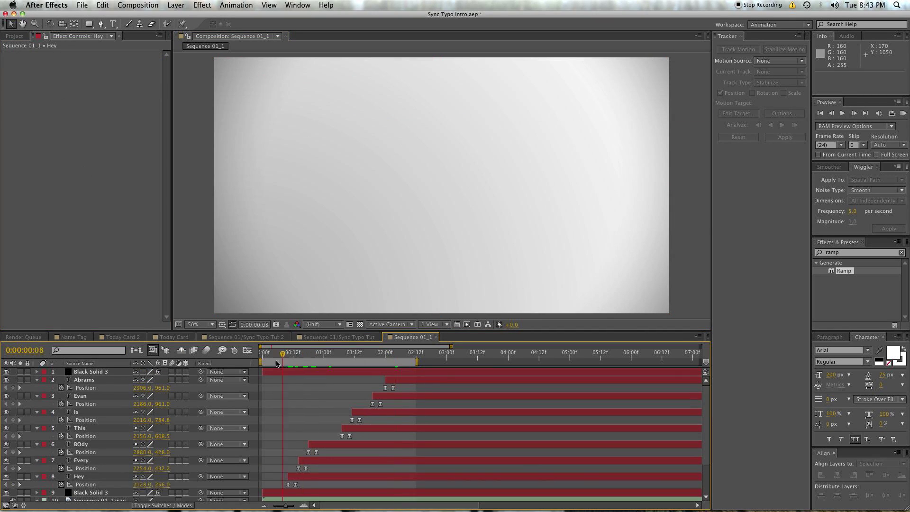
- Find the Bevel Alpha effect and apply it to the Hey layer
left_click(326, 481)
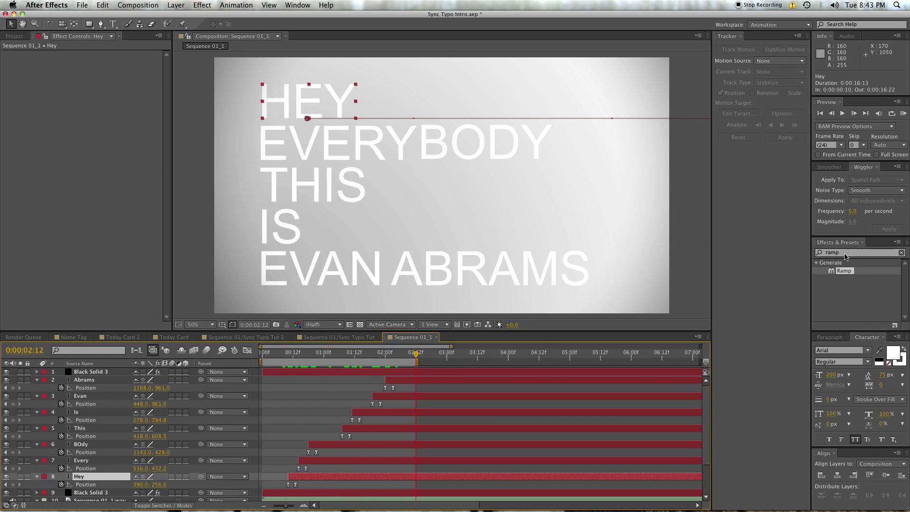
double_click(846, 254)
type("beve")
scroll(859, 303, "down", 1)
double_click(859, 311)
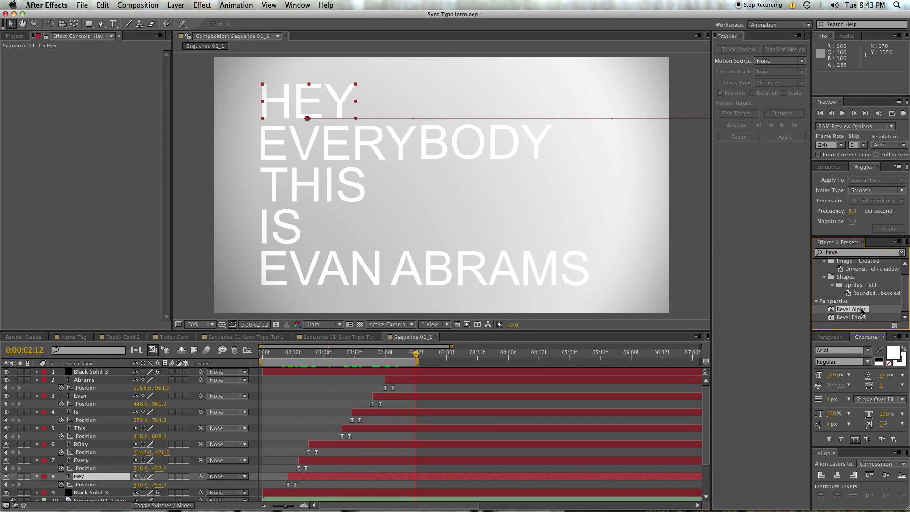
- Find the Fast Blur effect and add it to the Hey layer
left_click(846, 252)
type("blur")
scroll(852, 296, "down", 5)
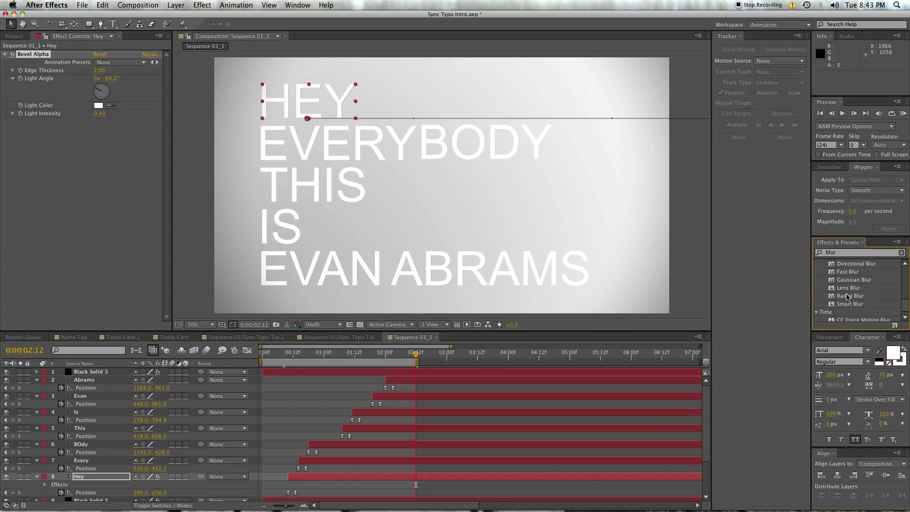
double_click(847, 271)
- Add a Drop Shadow effect to the Hey layer, and set the bevel's edge thickness to 4 and the blurriness to 2
double_click(846, 252)
type("drop")
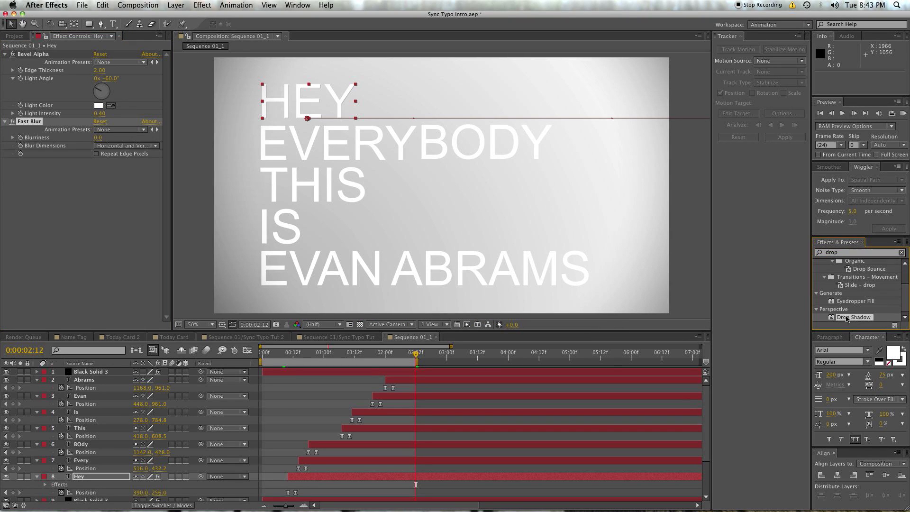
double_click(852, 317)
left_click_drag(94, 71, 100, 71)
left_click_drag(98, 137, 102, 137)
- Set the Hey layer's drop shadow to 25% opacity, a distance of 15 and a softness of 50
left_click_drag(97, 186, 234, 180)
left_click(105, 186)
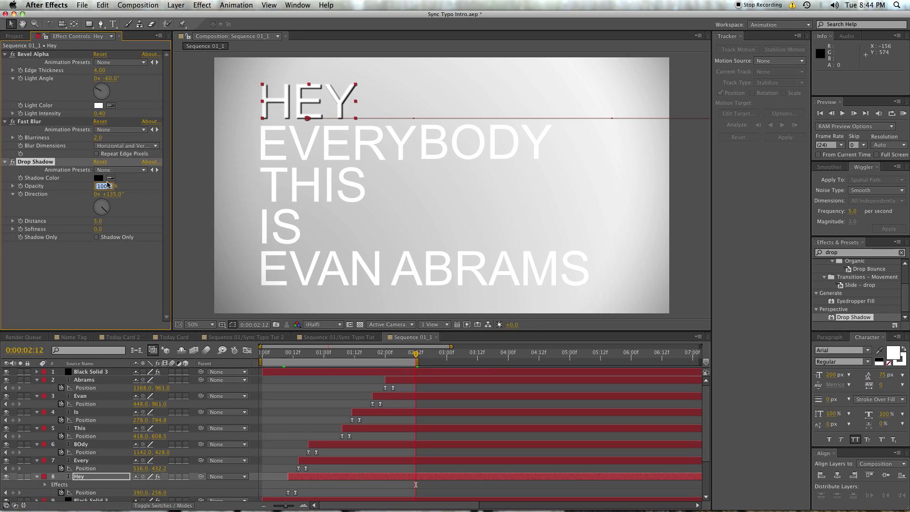
type("25")
key("Return")
left_click_drag(99, 229, 135, 230)
left_click(99, 221)
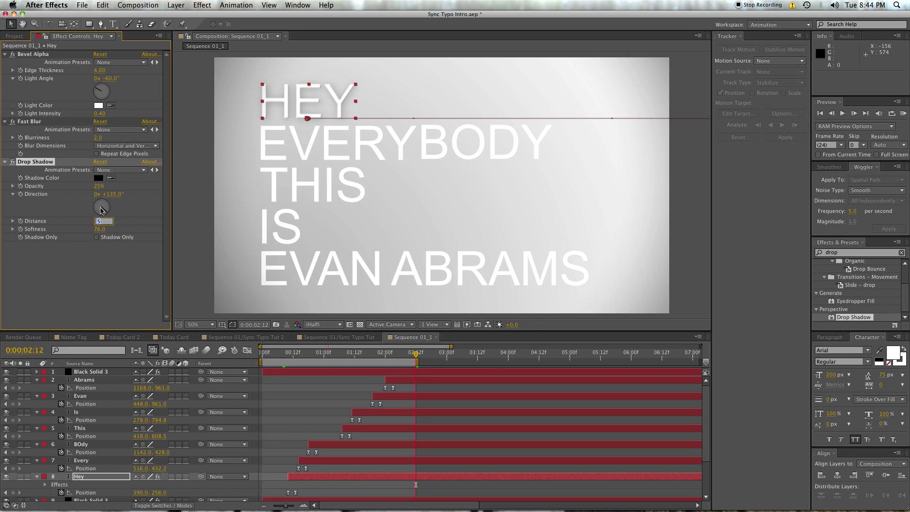
type("15")
key("Return")
left_click(97, 229)
type("50")
key("Return")
left_click(10, 101)
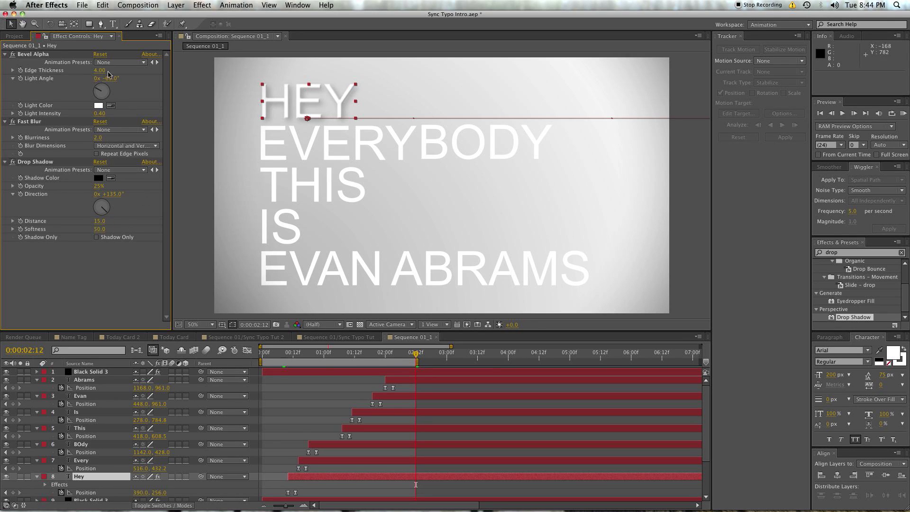
- Reduce the Hey layer's bevel to an edge thickness of 2 and a light intensity of 0.25
left_click_drag(99, 71, 94, 71)
left_click_drag(99, 114, 95, 116)
left_click(70, 259)
- Set the Hey layer's Fast Blur blurriness to 1 and inspect the styled word up close
left_click(97, 138)
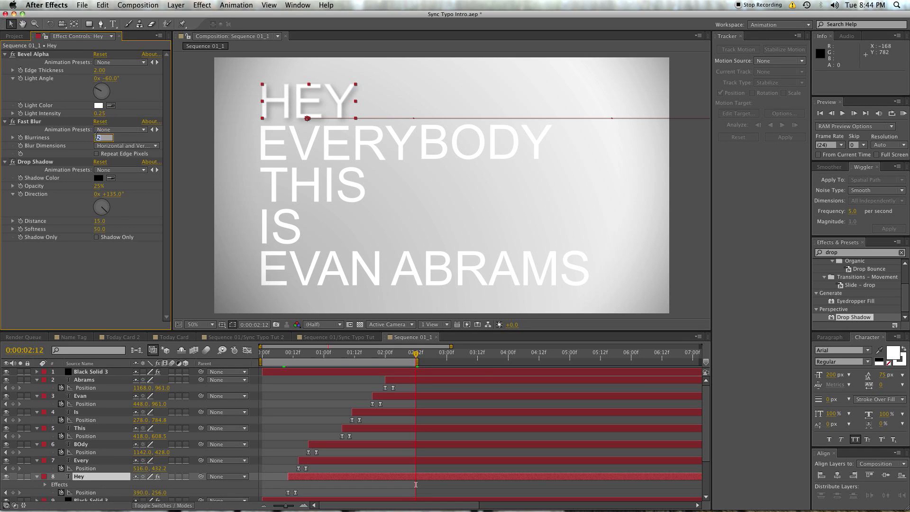
type("1")
key("Return")
left_click(93, 283)
scroll(319, 106, "up", 1)
key("space")
left_click_drag(319, 106, 474, 247)
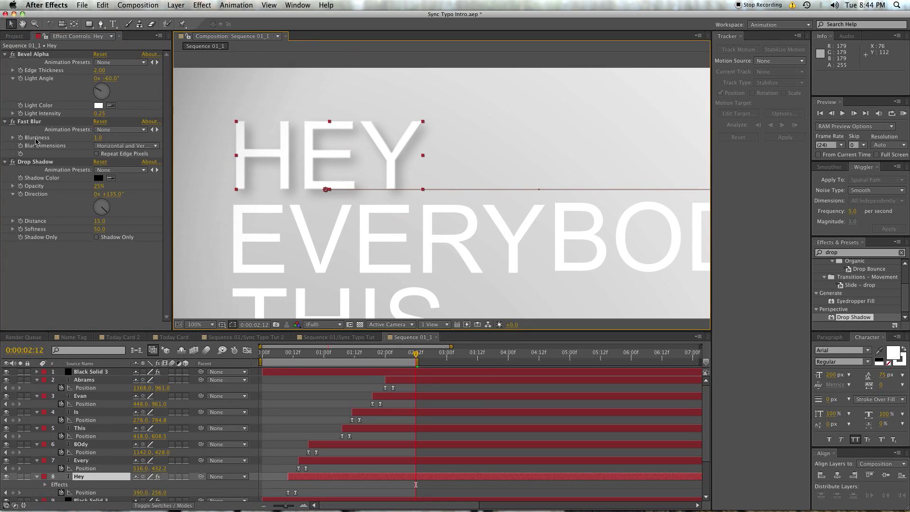
- Copy all three effects from the Hey layer and paste them onto all the other word layers
left_click(38, 57)
key("super+a")
key("super+c")
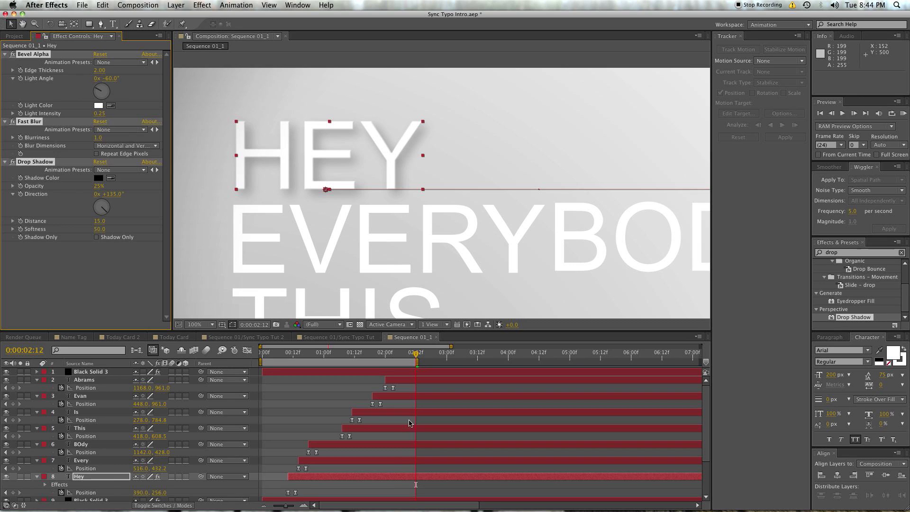
left_click(81, 460)
left_click(84, 379, "shift")
key("super+v")
scroll(534, 256, "down", 1)
left_click_drag(534, 256, 466, 195)
- Collapse the revealed properties of all layers in the timeline and clear the selection
left_click(485, 395)
key("space")
key("super+a")
key("u")
left_click(199, 475)
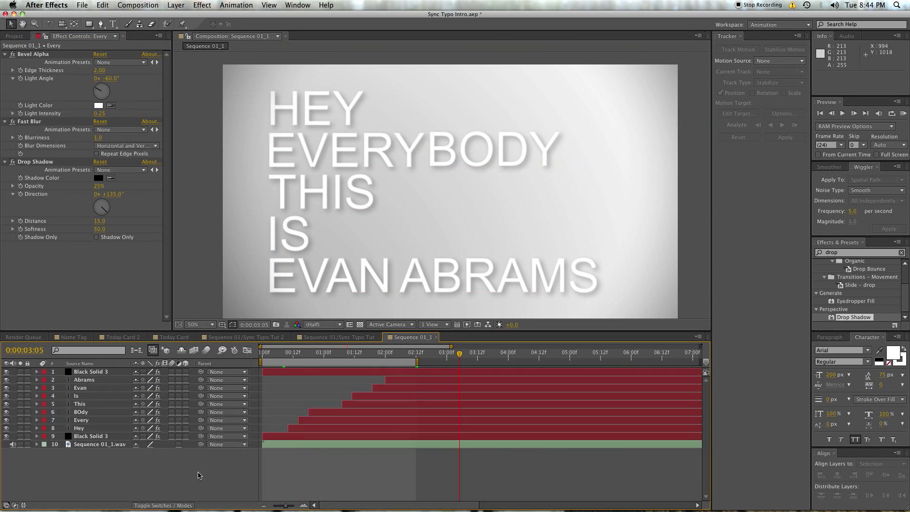
- Create a new adjustment layer and place it directly beneath the topmost Black Solid 3 layer
right_click(183, 475)
mouse_move(237, 419)
left_click(325, 490)
left_click_drag(97, 372, 96, 385)
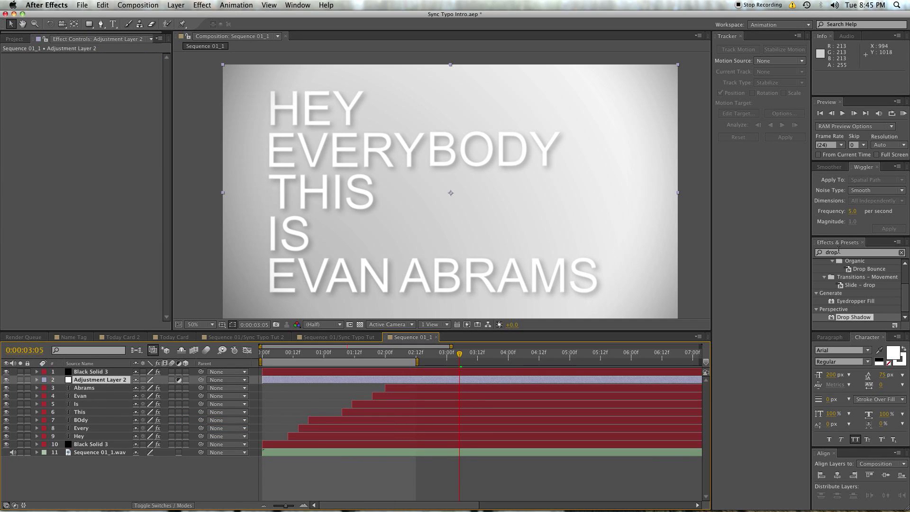
- Apply Curves to the adjustment layer and shape the RGB curve with raised highlights and lowered shadows
left_click(858, 252)
type("curves")
double_click(846, 295)
left_click_drag(84, 108, 89, 98)
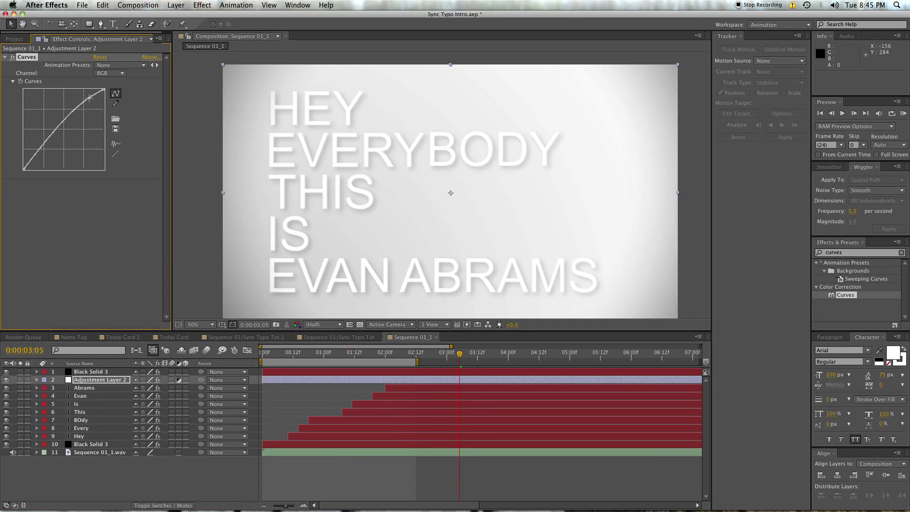
left_click_drag(43, 144, 48, 163)
- Pull down the dark part of the red channel's curve on the adjustment layer
left_click(109, 73)
left_click(105, 92)
left_click_drag(75, 117, 44, 150)
- Reshape the green channel's curve by repositioning its highlight and shadow points
left_click(109, 73)
left_click(105, 102)
mouse_move(84, 109)
left_mouse_down()
mouse_move(81, 99)
mouse_move(92, 112)
left_mouse_up()
left_click_drag(43, 150, 42, 160)
key("super+z")
mouse_move(92, 112)
left_mouse_down()
mouse_move(76, 108)
mouse_move(93, 107)
mouse_move(43, 161)
mouse_move(82, 108)
left_mouse_up()
- Lift the shadows and lower the highlights of the blue channel's curve
left_click(118, 74)
left_click(114, 109)
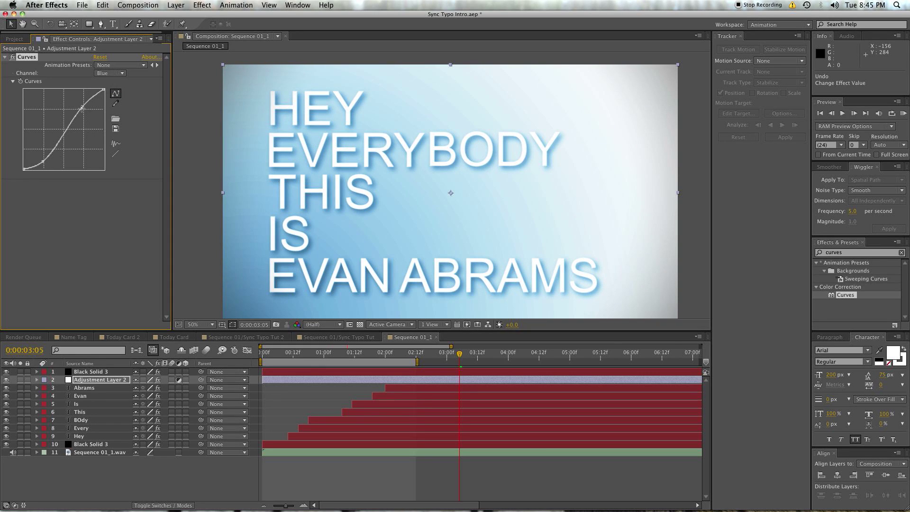
left_click_drag(42, 161, 41, 148)
mouse_move(81, 108)
left_mouse_down()
mouse_move(89, 117)
mouse_move(89, 109)
left_mouse_up()
- Lift the shadow point of the red channel's curve slightly
left_click(99, 75)
left_click(104, 93)
mouse_move(44, 154)
left_mouse_down()
mouse_move(44, 118)
mouse_move(42, 149)
left_mouse_up()
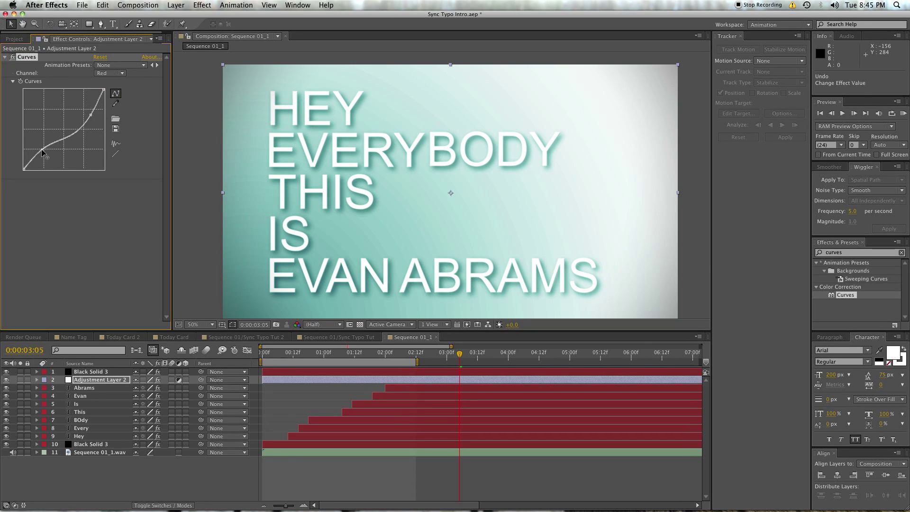
- Fine-tune the green channel's curve to slightly lifted shadows and slightly lowered highlights
left_click_drag(85, 126, 85, 112)
left_click_drag(40, 149, 43, 150)
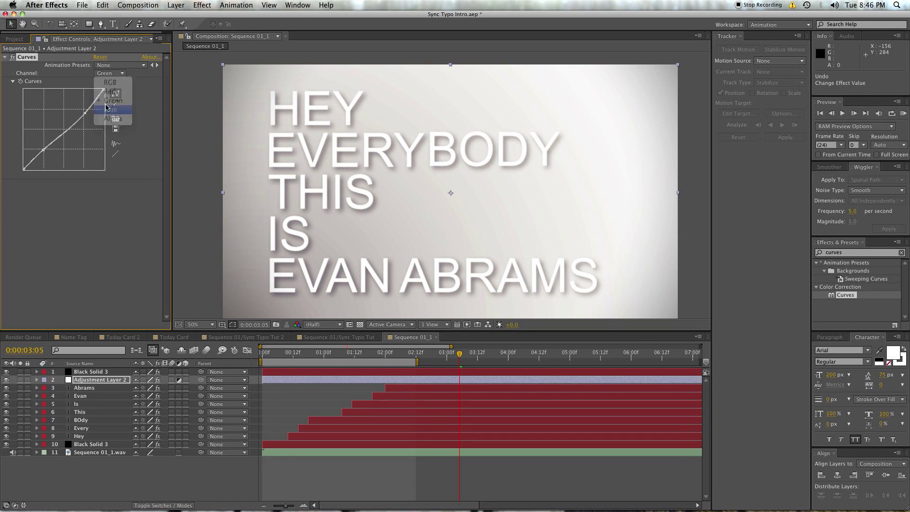
left_click(112, 100)
left_click_drag(84, 113, 84, 106)
left_click_drag(44, 148, 43, 156)
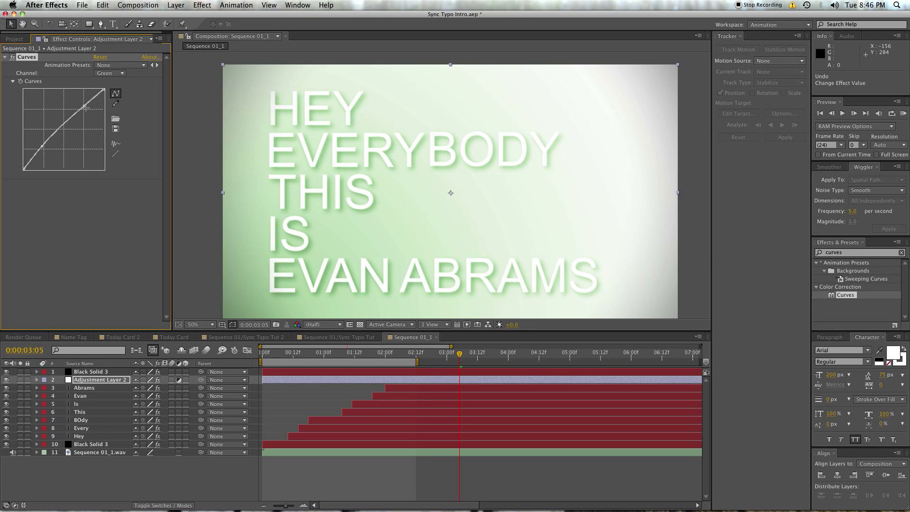
left_click_drag(85, 107, 84, 115)
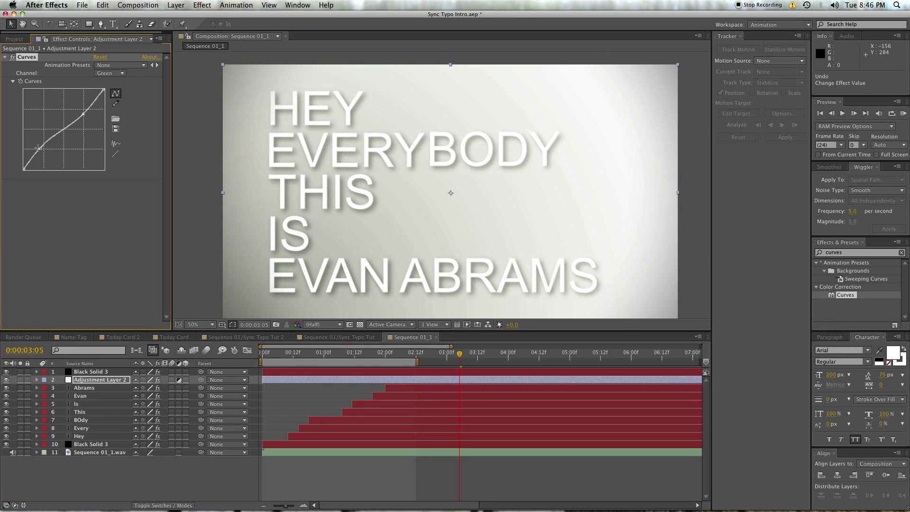
- Apply a Tint effect to the adjustment layer and reduce its tint amount
left_click(835, 252)
type("tint")
double_click(841, 295)
left_click_drag(103, 216, 20, 211)
- Reshape the red channel's curve with lowered shadows and raised highlights, and set the tint amount to 78%
left_click(113, 94)
mouse_move(40, 141)
left_mouse_down()
mouse_move(41, 127)
mouse_move(27, 143)
left_mouse_up()
left_click_drag(97, 215, 119, 211)
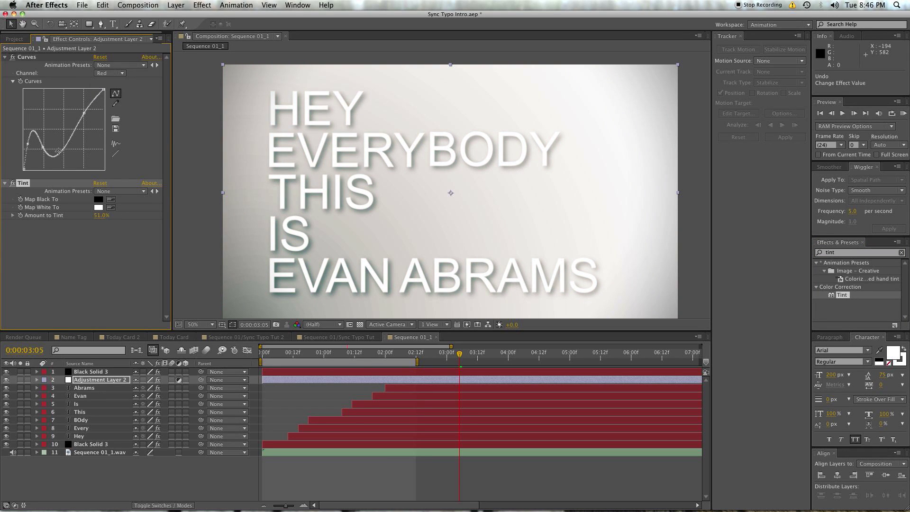
left_click_drag(43, 147, 113, 152)
left_click_drag(84, 113, 80, 102)
left_click_drag(50, 144, 47, 158)
mouse_move(99, 215)
left_mouse_down()
mouse_move(87, 220)
mouse_move(107, 219)
left_mouse_up()
- Adjust the green channel's curve under the tint, lowering the highlights and keeping the shadows lifted
left_click(105, 79)
left_click(108, 73)
left_click(105, 101)
left_click_drag(88, 112, 86, 116)
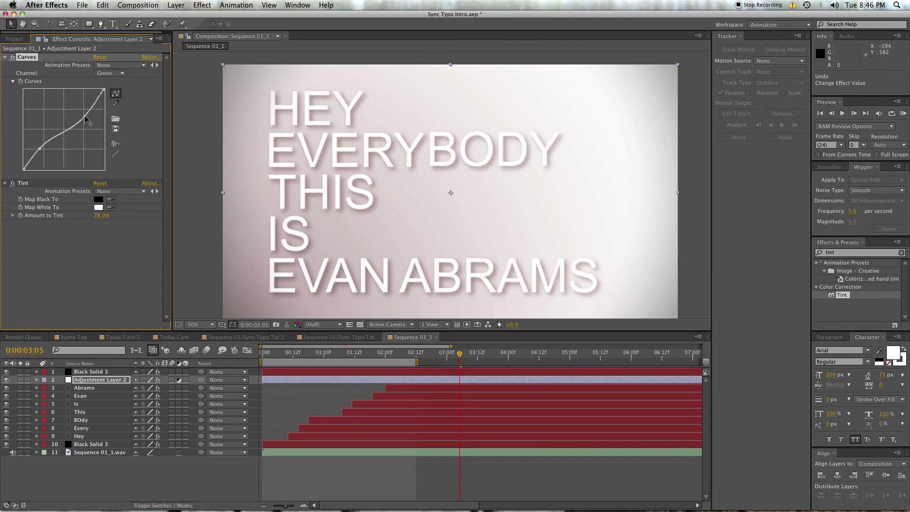
left_click(39, 149)
left_click(39, 153)
left_click_drag(39, 152, 41, 148)
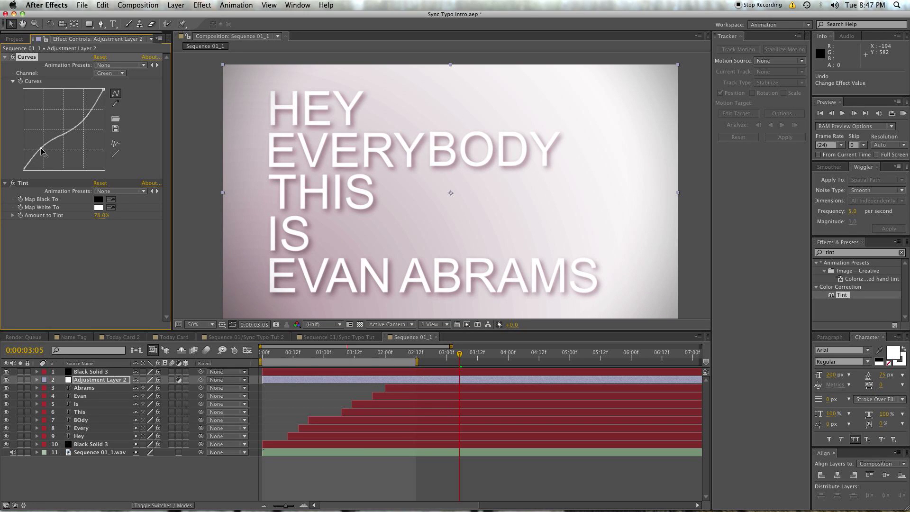
- Lower the blue channel curve's highlights, nudge its shadow point, and preview the graded animation
left_click(104, 73)
left_click(110, 109)
left_click_drag(88, 105, 90, 111)
left_click_drag(41, 147, 43, 146)
key("KP_0")
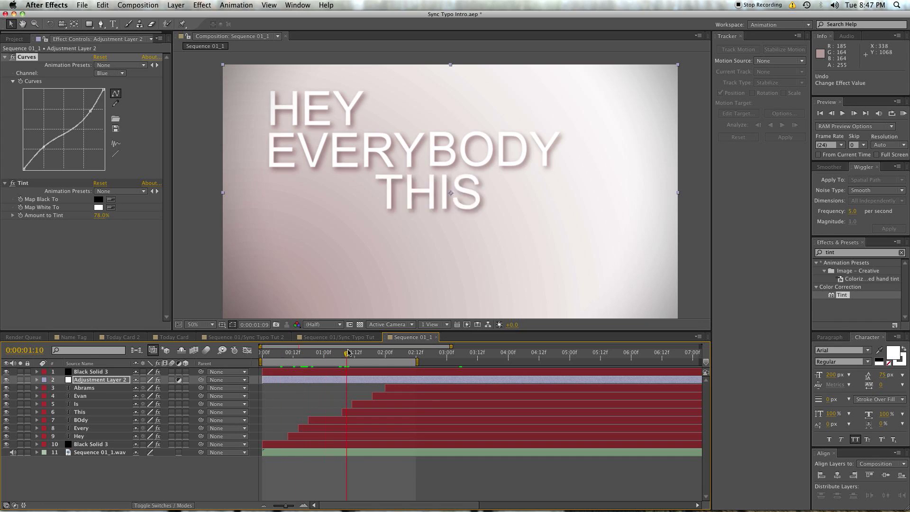
- Turn on motion blur for all seven word layers and for the composition, and preview the blurred slide-ins
left_click_drag(172, 388, 172, 444)
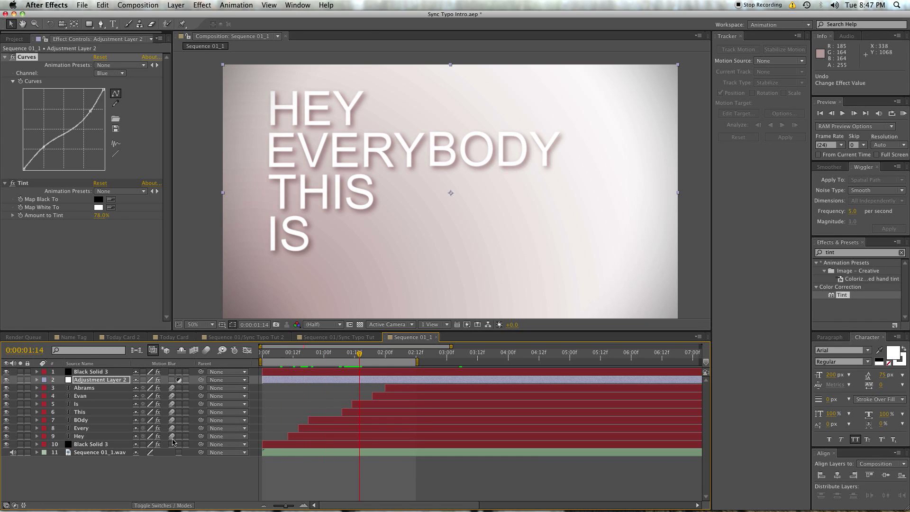
left_click(206, 349)
left_click(306, 353)
left_click_drag(305, 356, 401, 355)
key("KP_0")
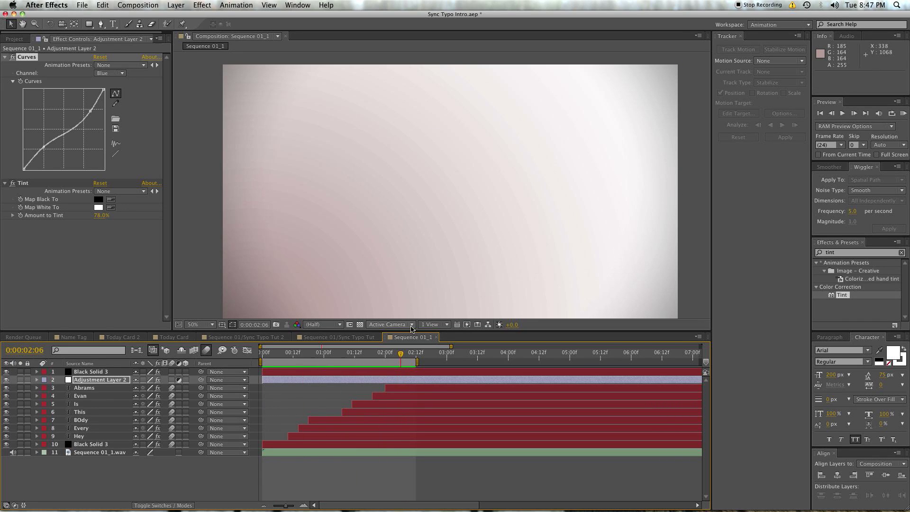
key("space")
mouse_move(400, 354)
left_mouse_down()
mouse_move(310, 354)
mouse_move(398, 354)
left_mouse_up()
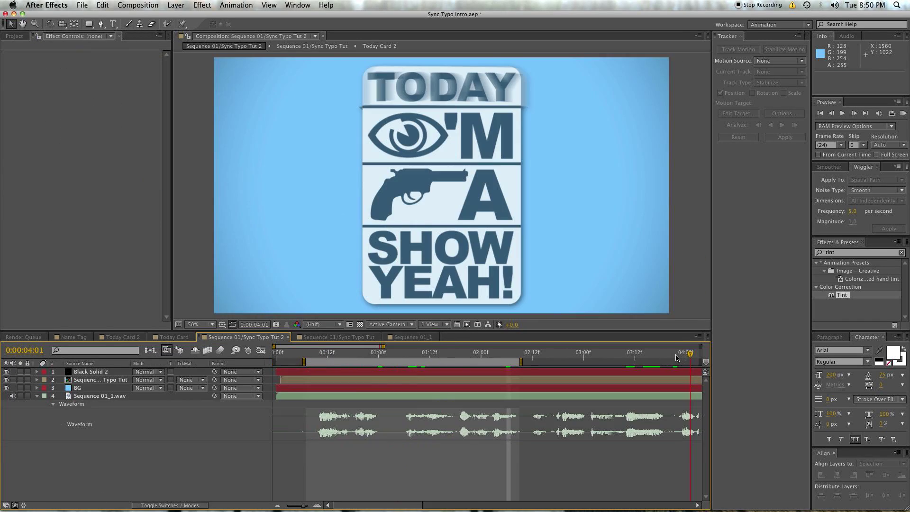
- Look over the finished example compositions Sequence 01/Sync Typo Tut 2 and Sequence 01/Sync Typo Tut
left_click_drag(676, 357, 668, 357)
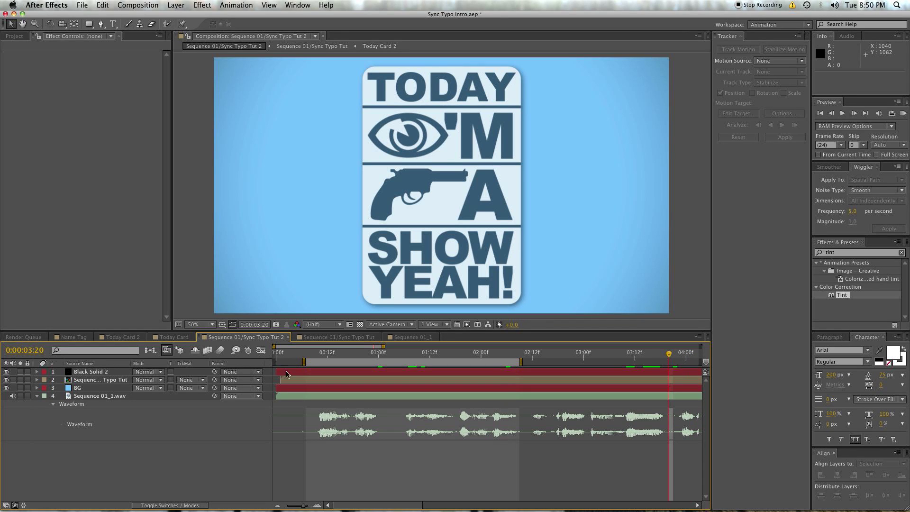
left_click(356, 337)
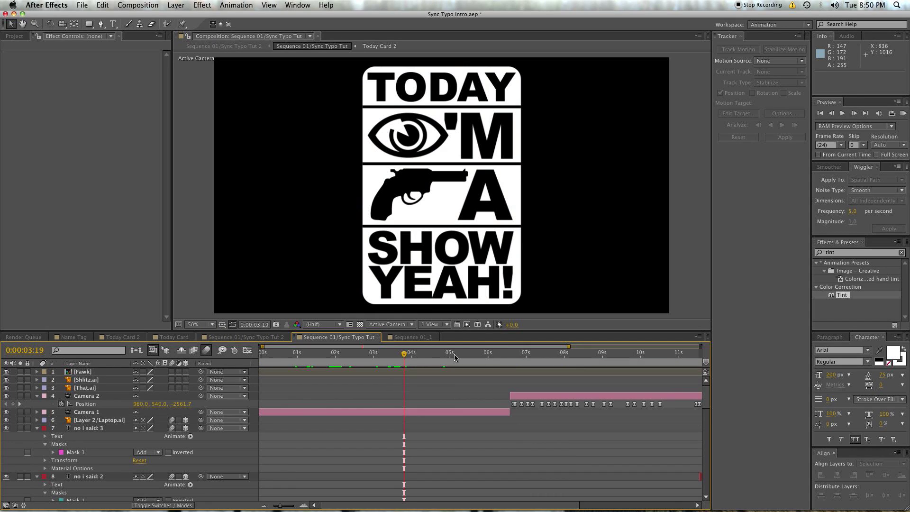
left_click(279, 338)
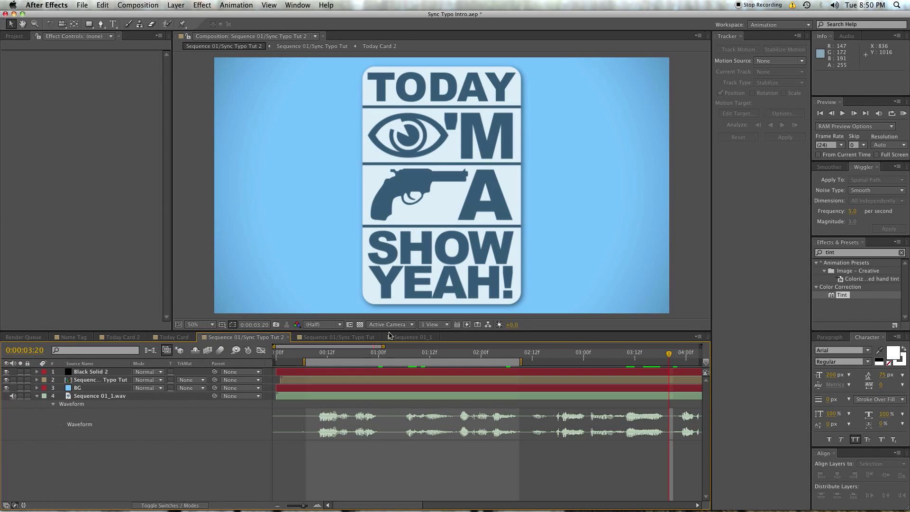
- Return to the Sequence 01_1 composition and reveal the waveform of the Sequence 01_1.wav layer
left_click(403, 336)
left_click_drag(361, 361, 326, 356)
left_click(346, 456)
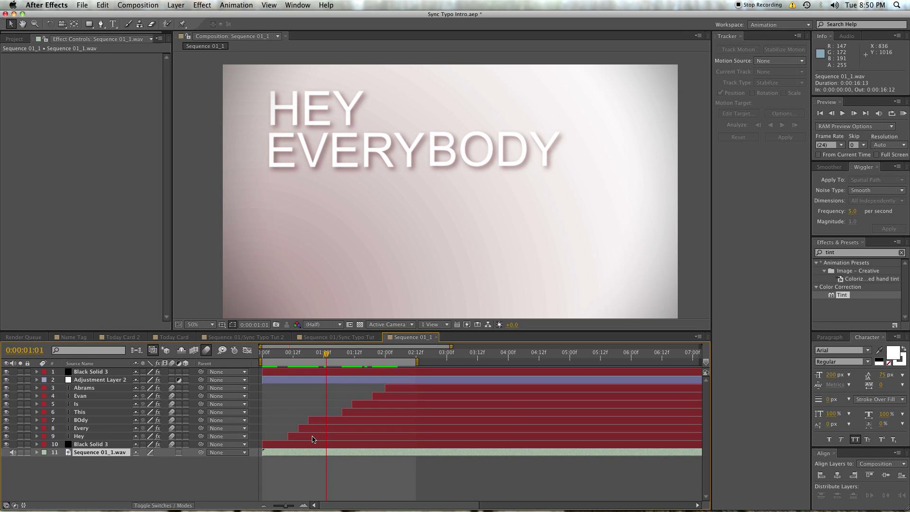
key("l")
key("l")
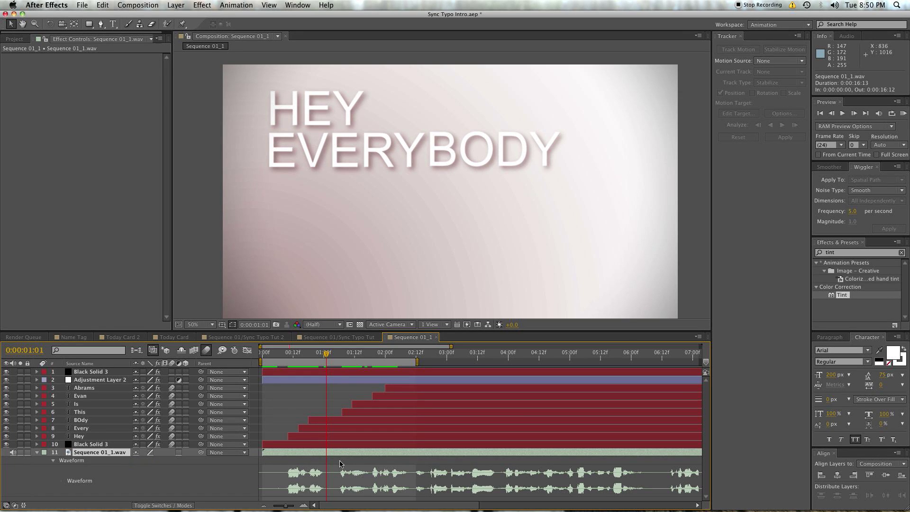